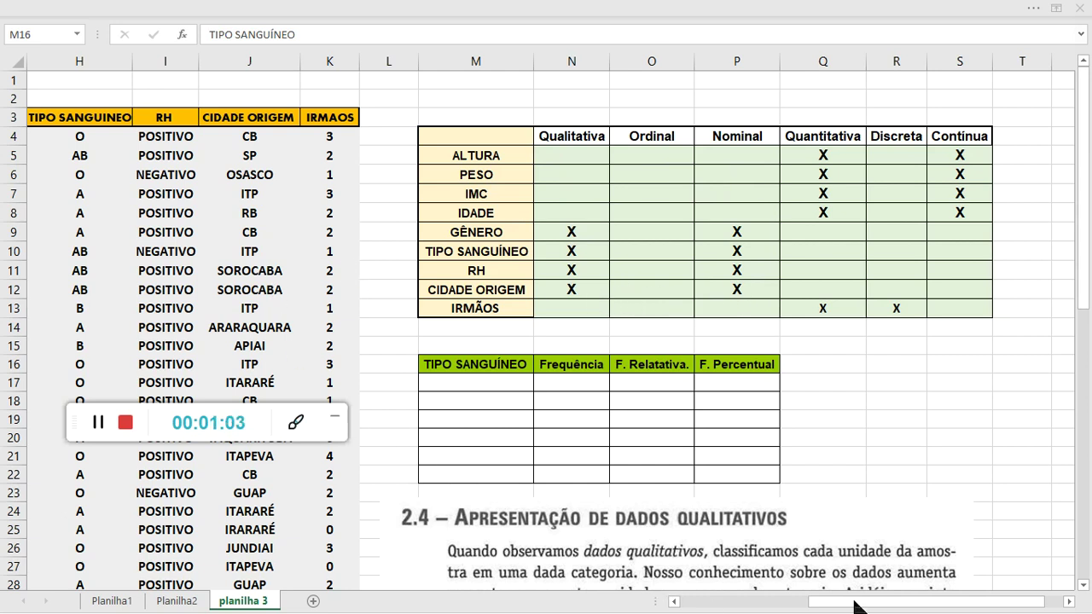
Step: Enter the blood types A, B and AB in cells M17 to M19 of the TIPO SANGUÍNEO frequency table
key("ctrl+a")
left_click_drag(856, 605, 770, 606)
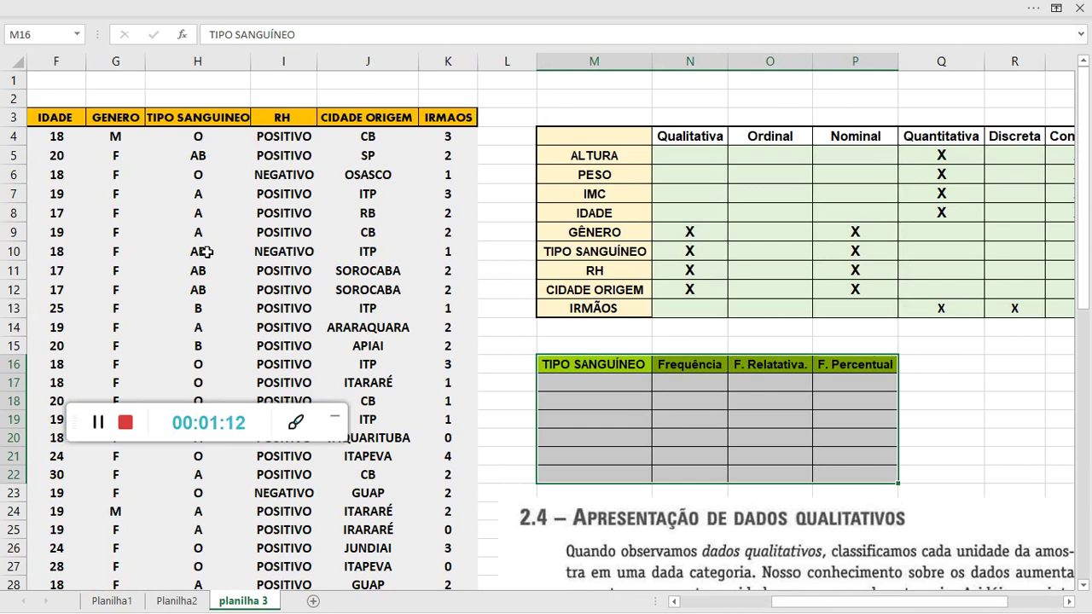
scroll(832, 553, "down", 7)
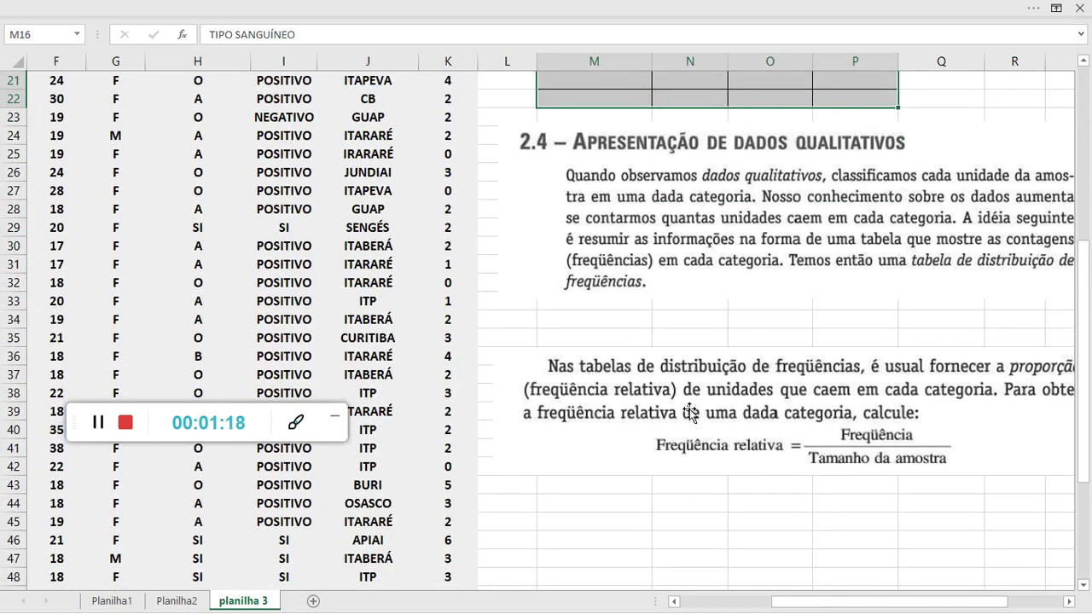
scroll(690, 411, "up", 3)
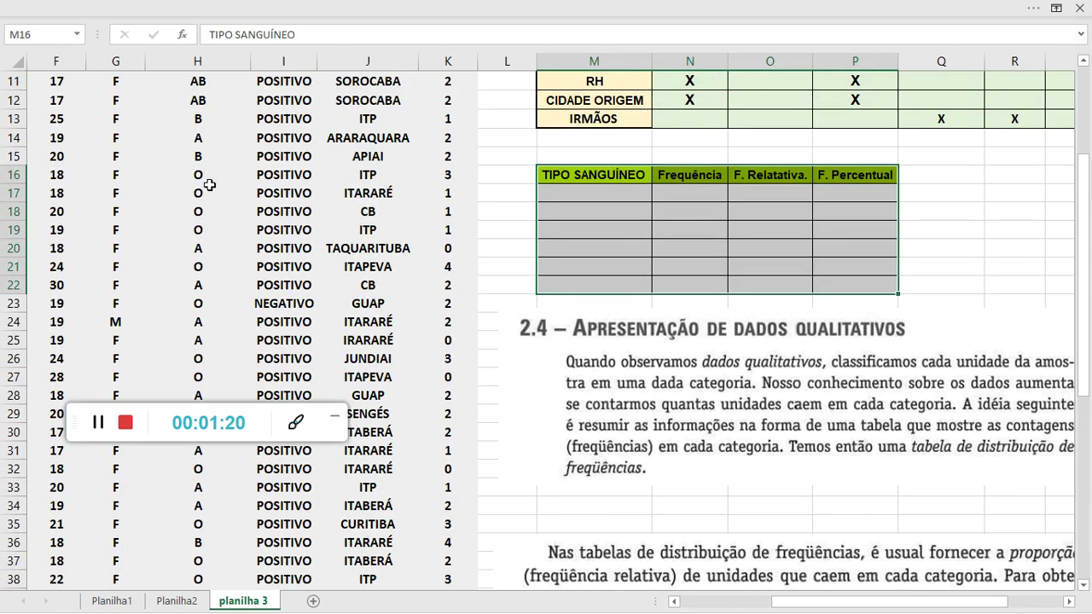
left_click(588, 195)
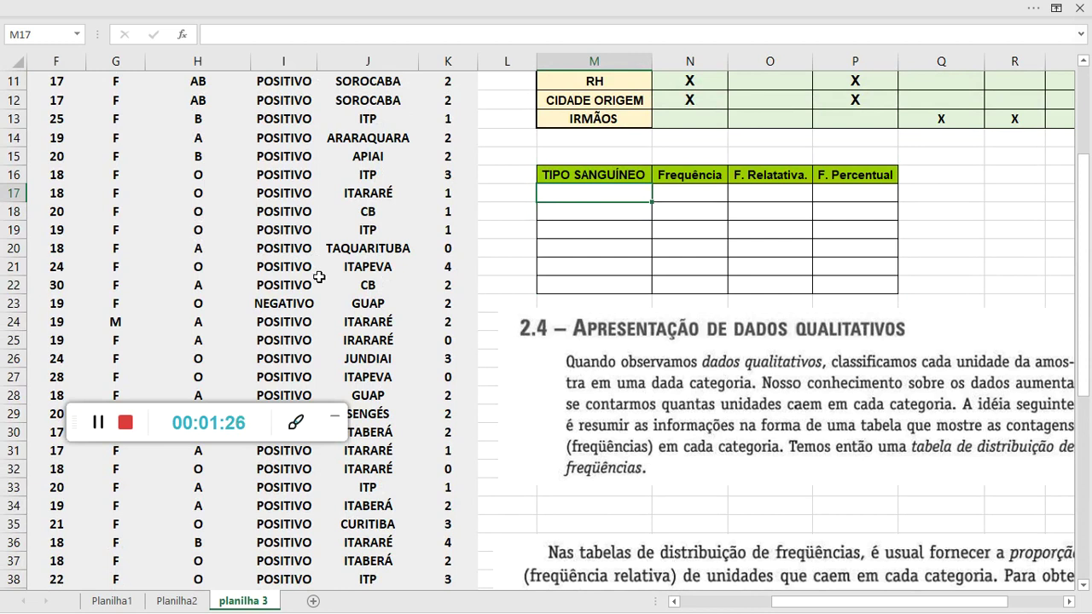
type("A")
left_click(588, 213)
type("B")
left_click(599, 232)
type("AB")
Step: Complete the TIPO SANGUÍNEO column with O, SI and TOTAL in cells M20 to M22
left_click(598, 246)
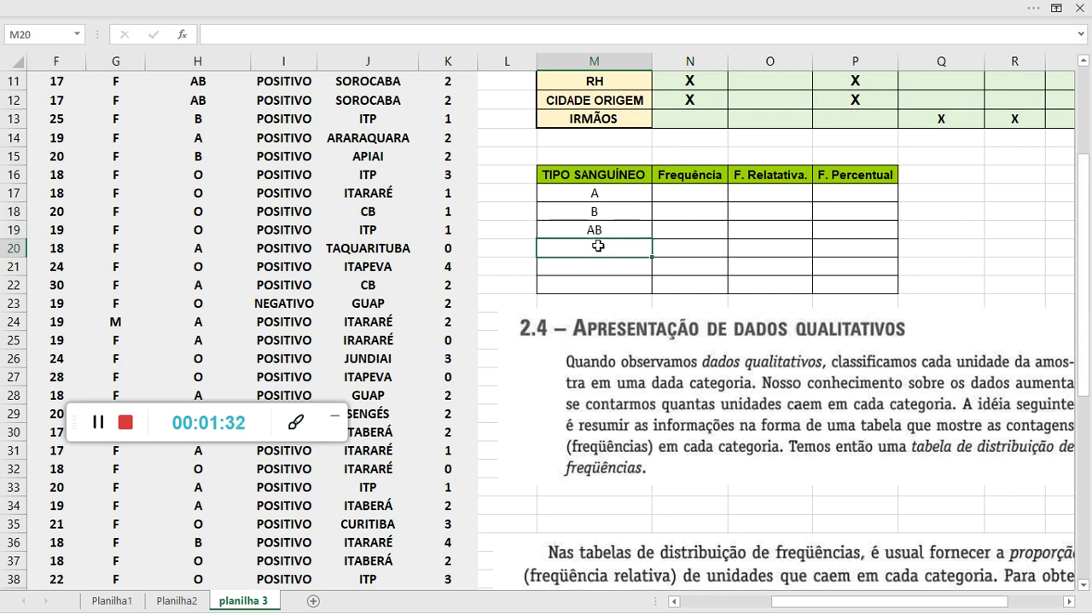
type("O")
left_click(597, 268)
type("SI")
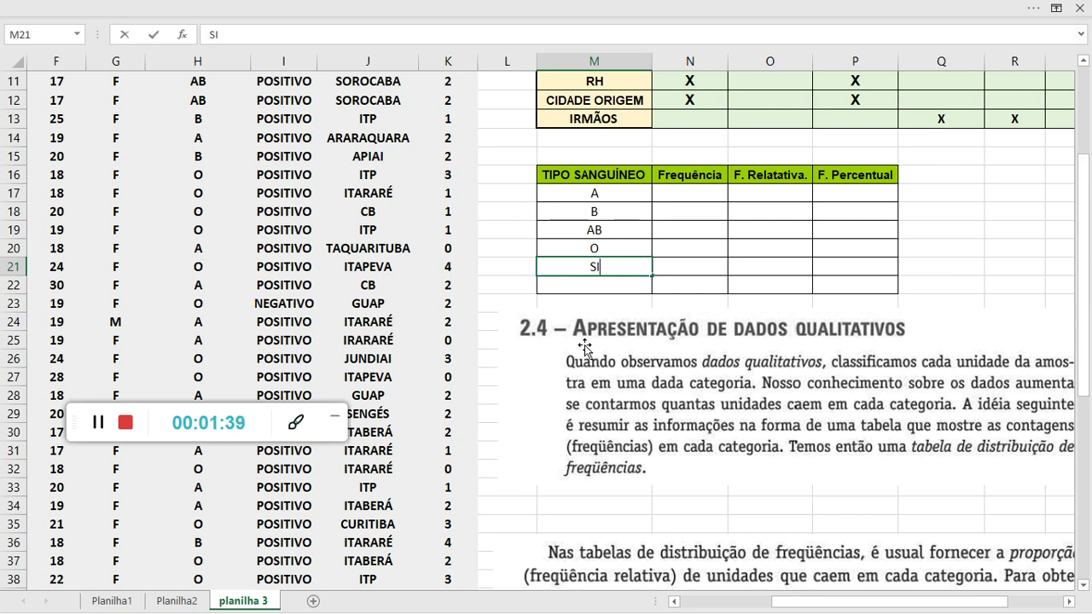
left_click(590, 288)
type("TOTOA")
key("BackSpace")
key("BackSpace")
type("AL")
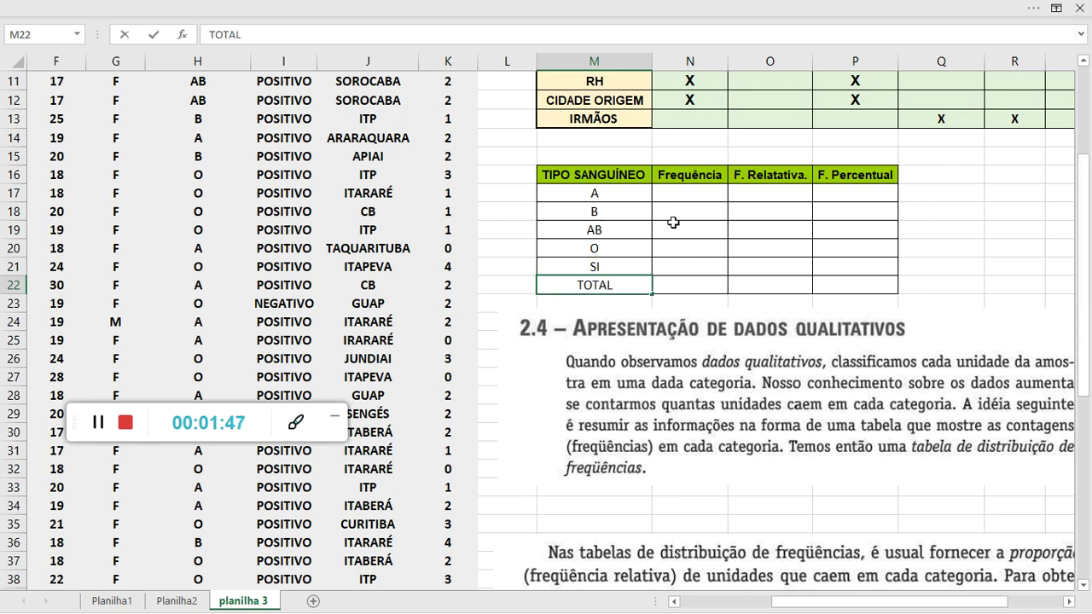
scroll(170, 227, "up", 4)
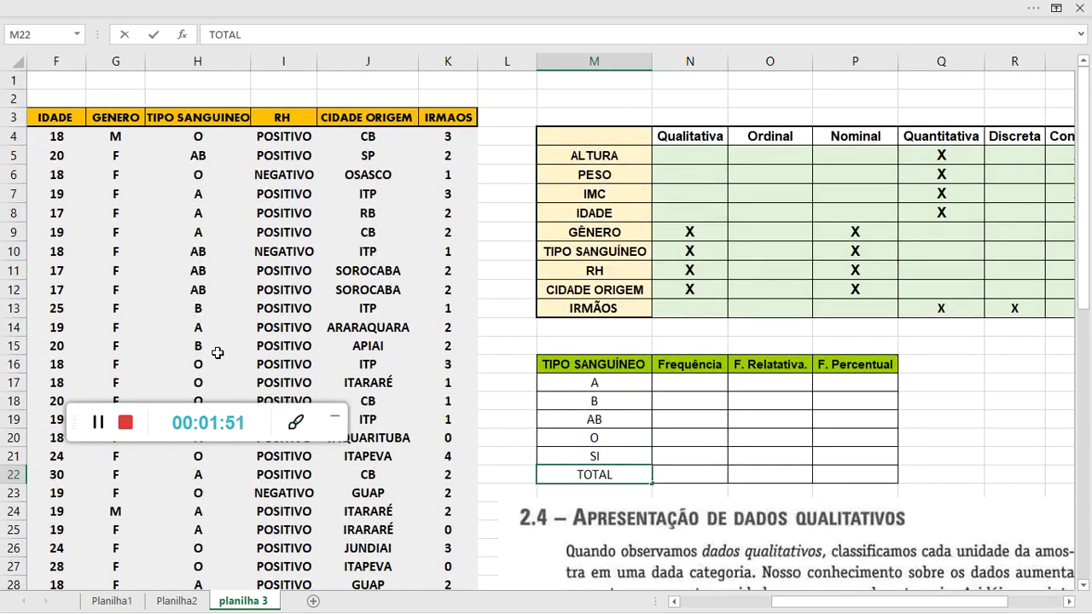
scroll(213, 359, "down", 20)
scroll(215, 366, "up", 7)
scroll(214, 361, "up", 13)
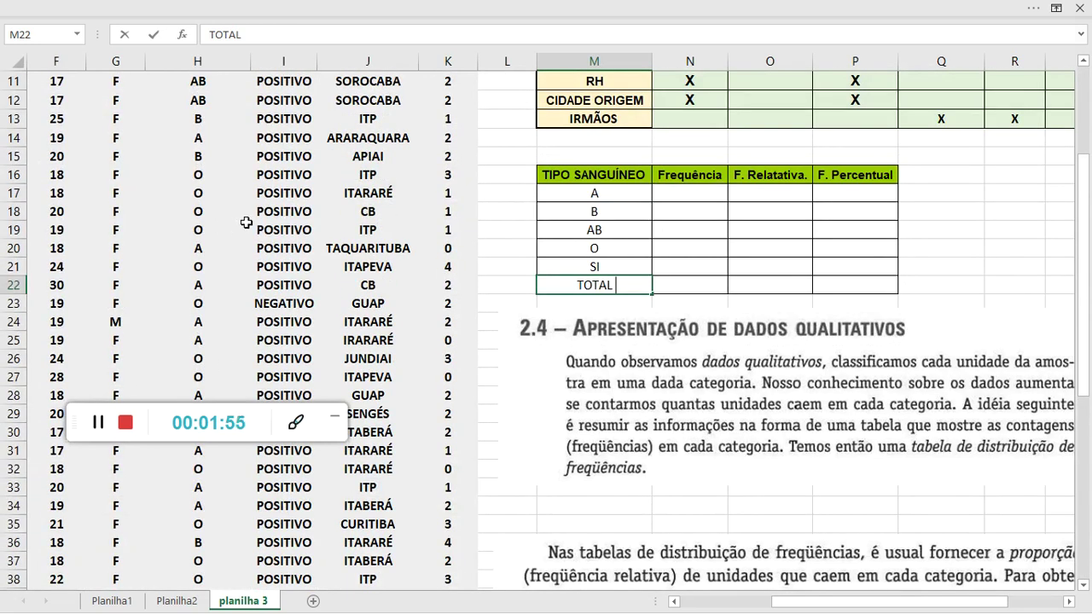
scroll(231, 224, "up", 4)
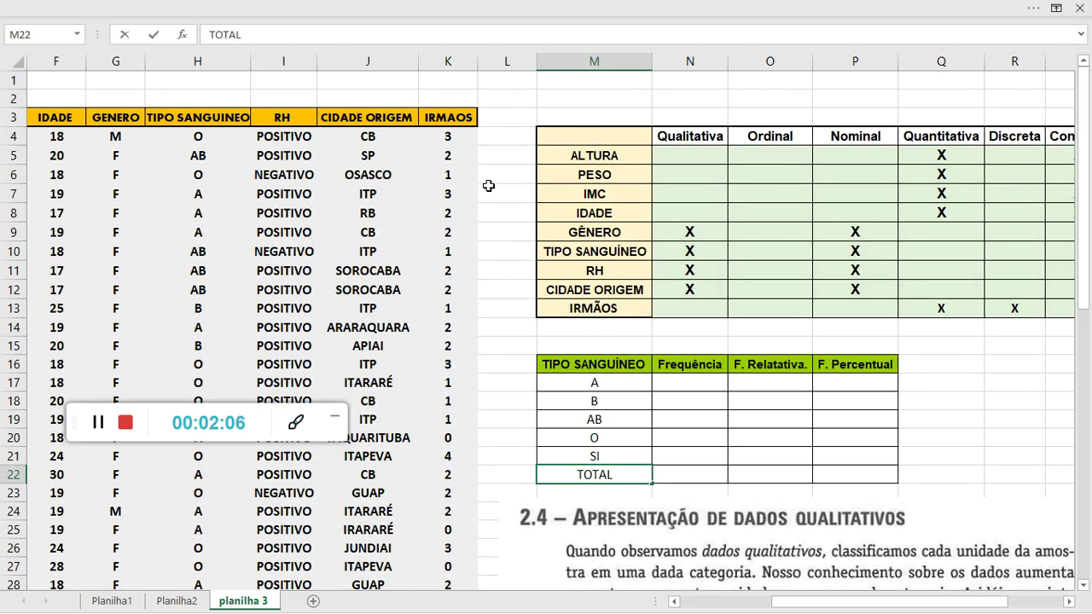
Step: Insert the CONT.SE function from the Estatística category in N17, the Frequência cell for blood type A
left_click(703, 381)
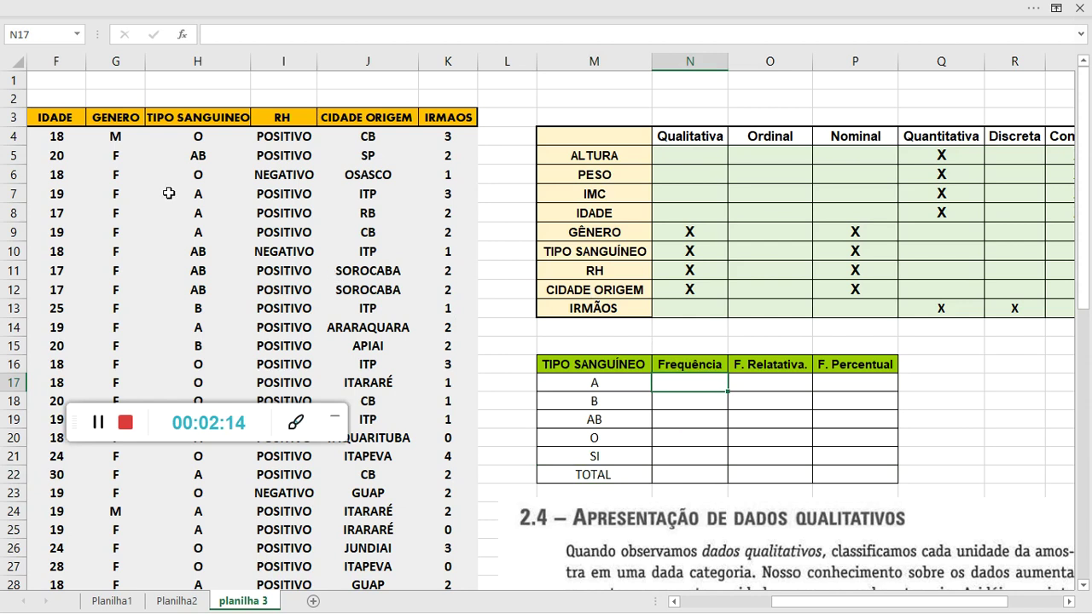
scroll(756, 406, "down", 3)
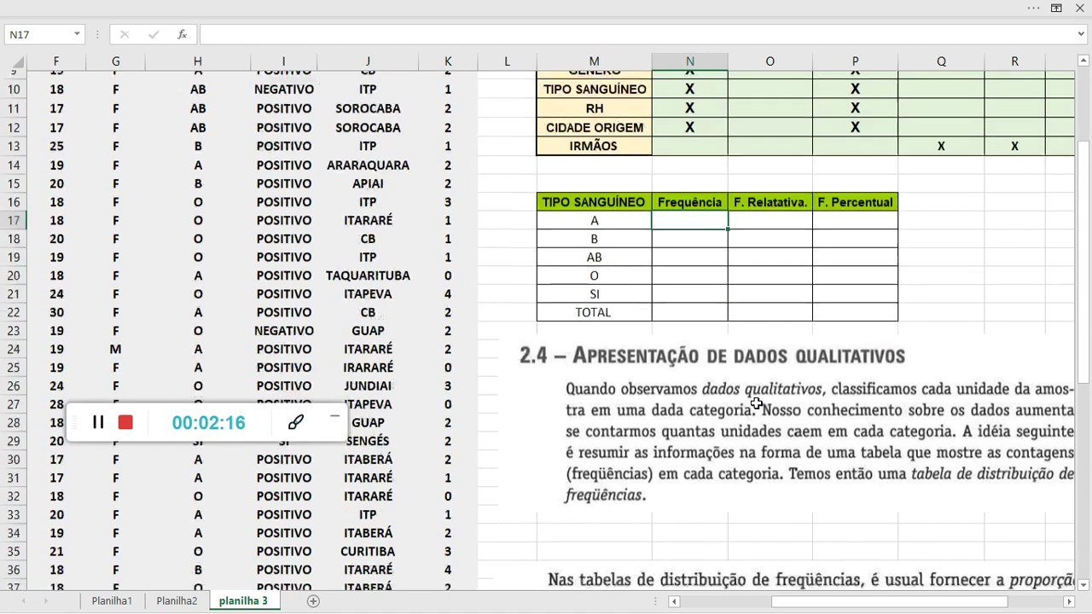
scroll(767, 397, "up", 3)
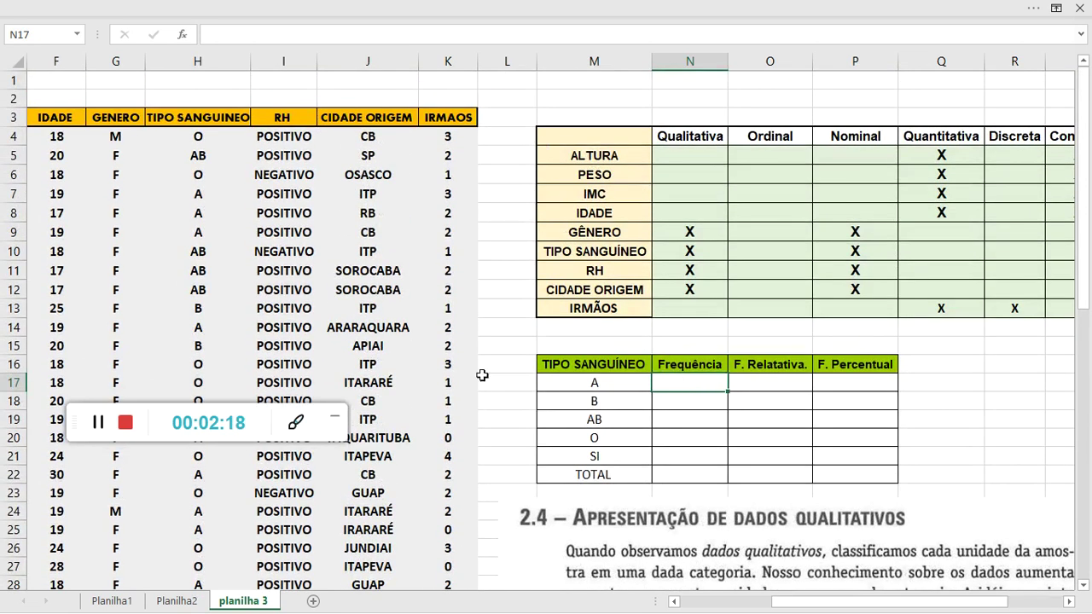
left_click(184, 31)
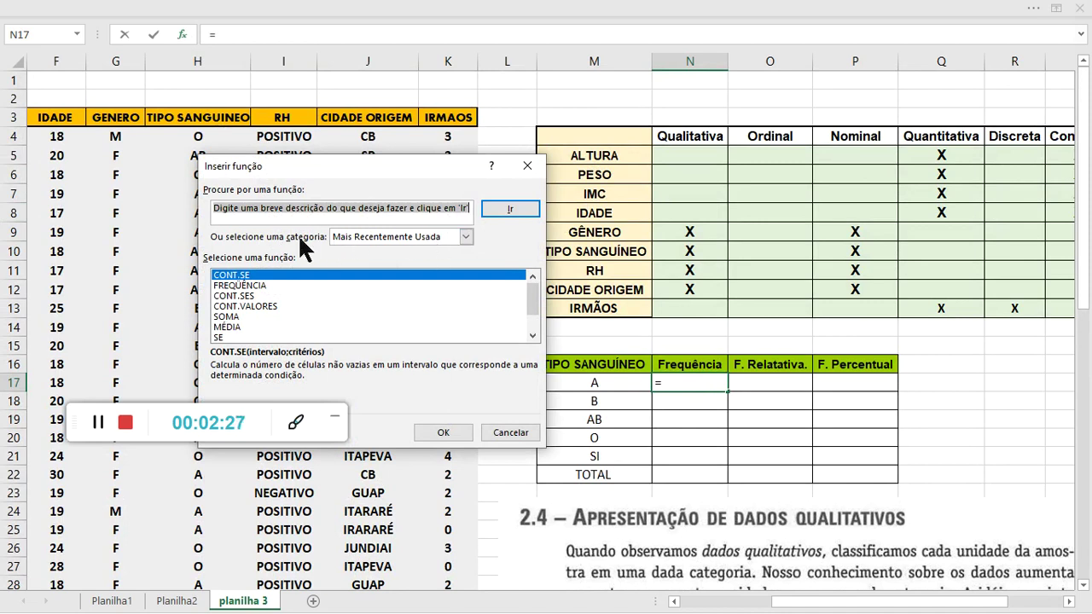
left_click(373, 234)
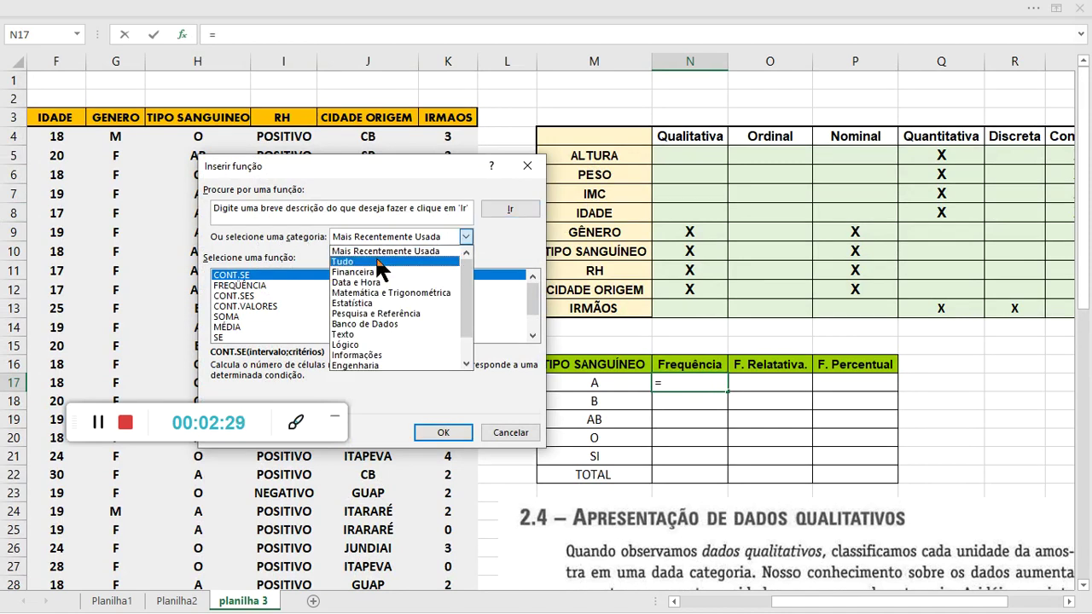
left_click(376, 303)
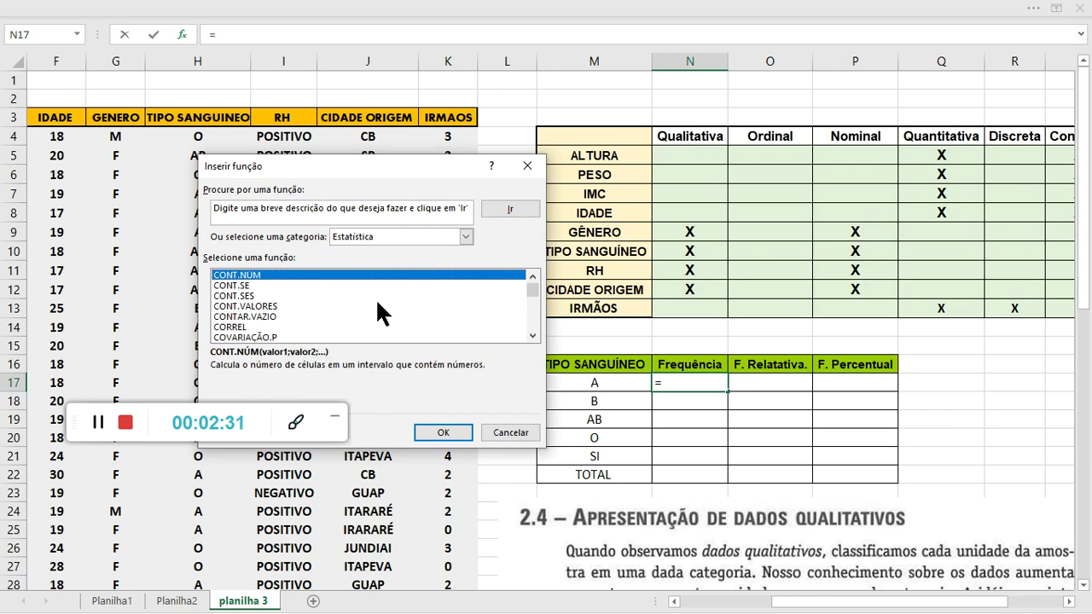
left_click(240, 287)
left_click(444, 432)
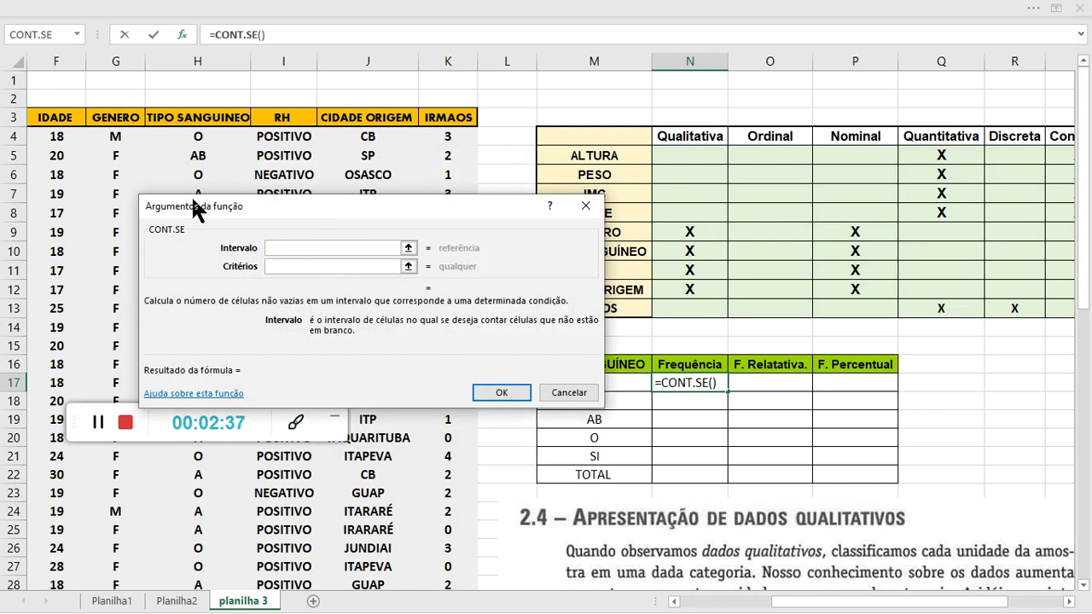
Step: Set the CONT.SE Intervalo argument to the blood-type data as the absolute range $H$4:$H$55
left_click_drag(271, 201, 516, 179)
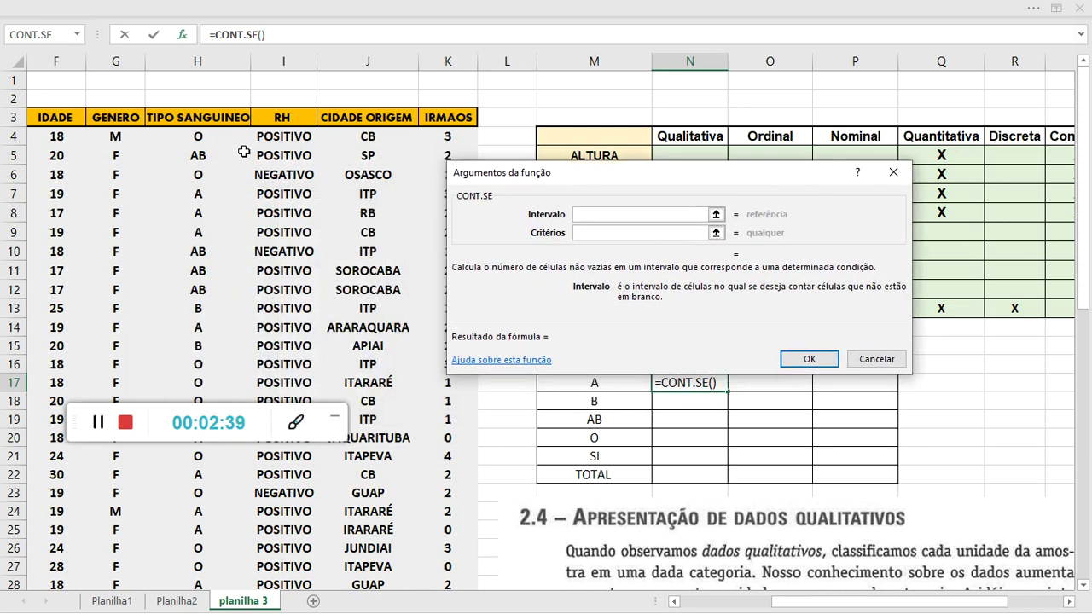
left_click_drag(201, 139, 212, 560)
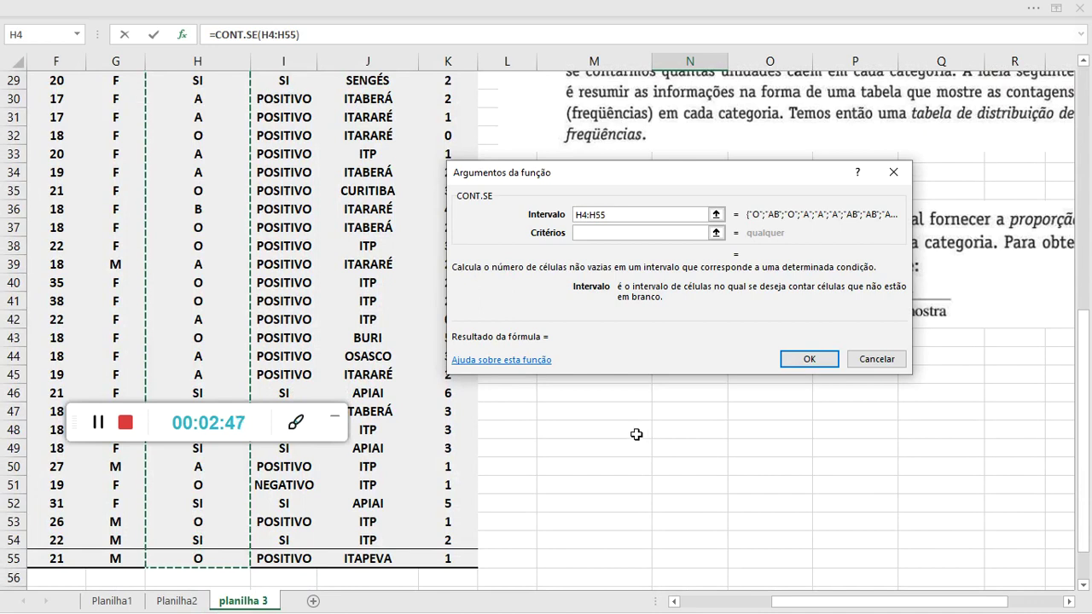
scroll(368, 277, "up", 9)
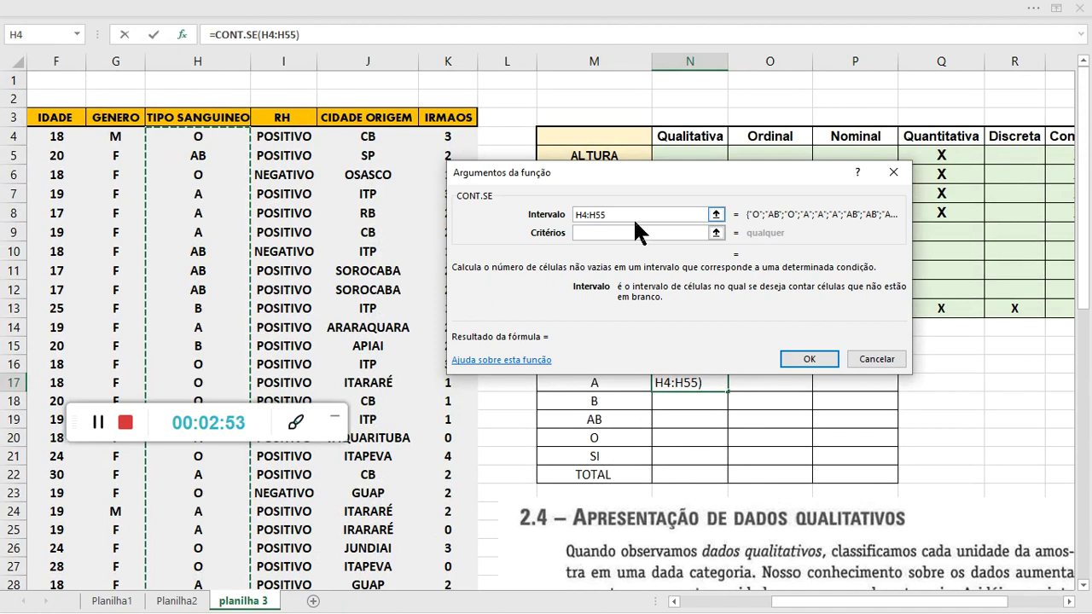
key("F4")
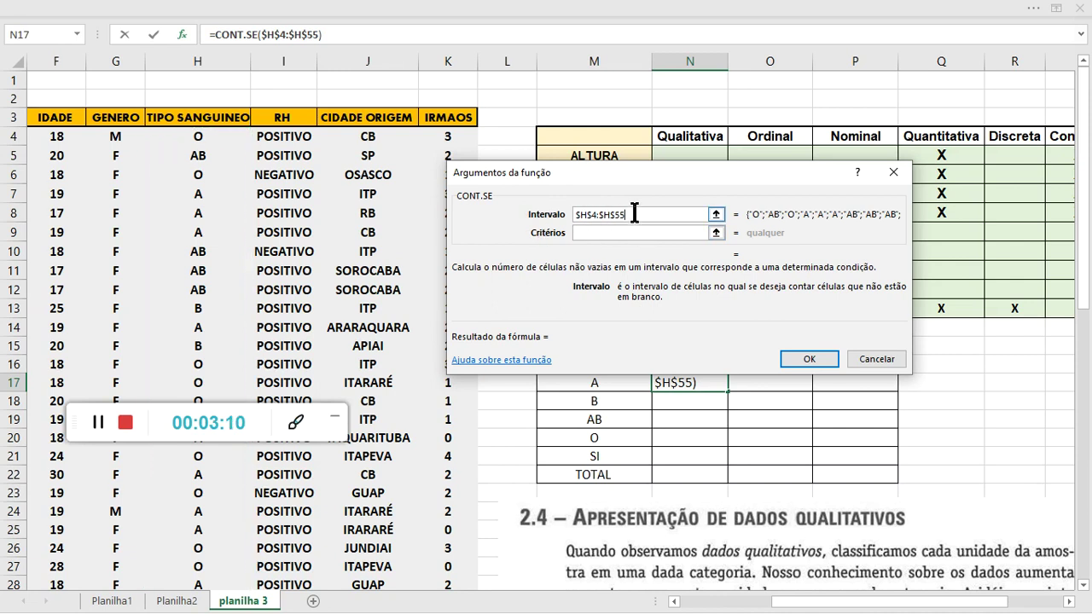
Step: Set the CONT.SE criterion to M17, accept the function, and fill the formula down the Frequência column through N21
left_click(592, 233)
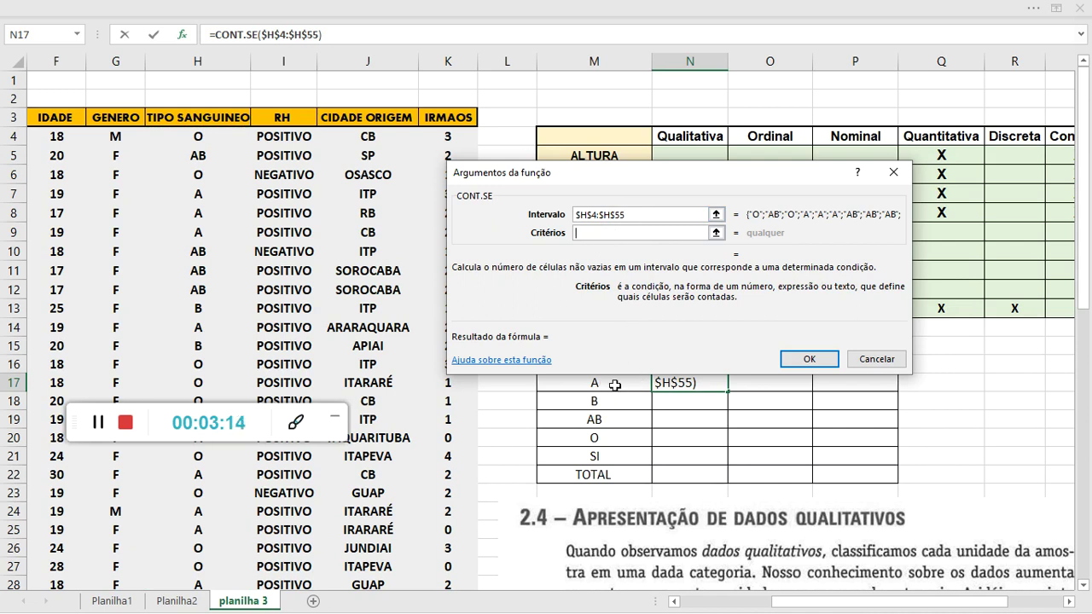
left_click_drag(812, 178, 517, 110)
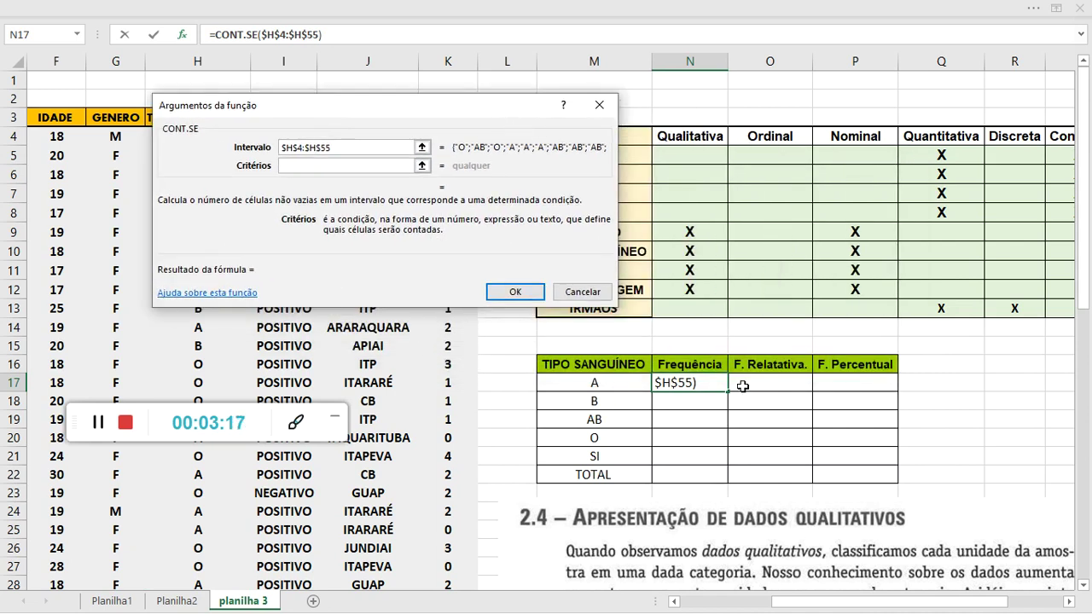
left_click(612, 383)
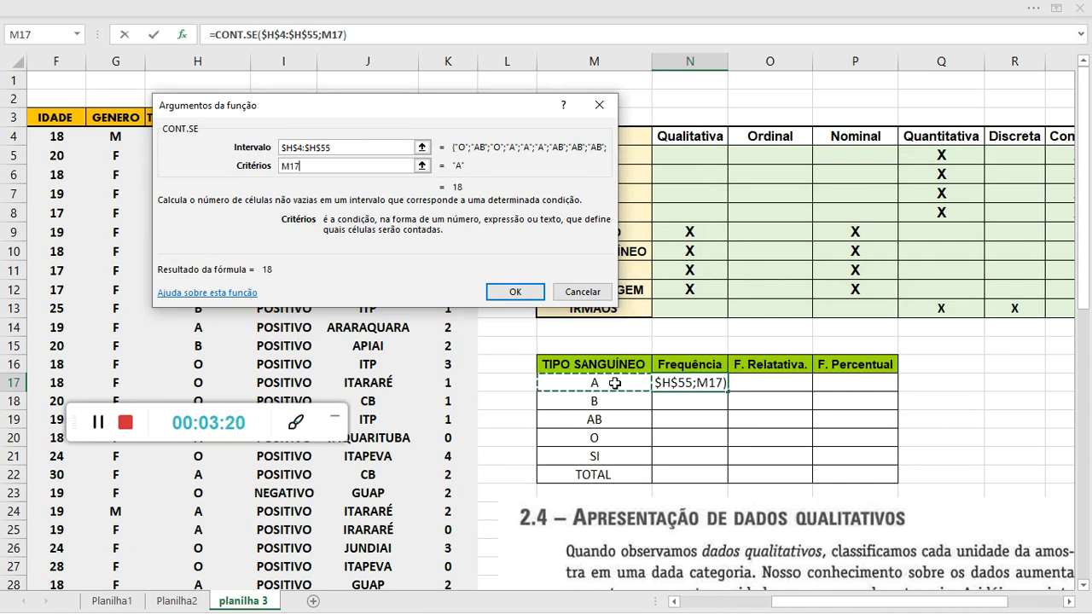
key("Return")
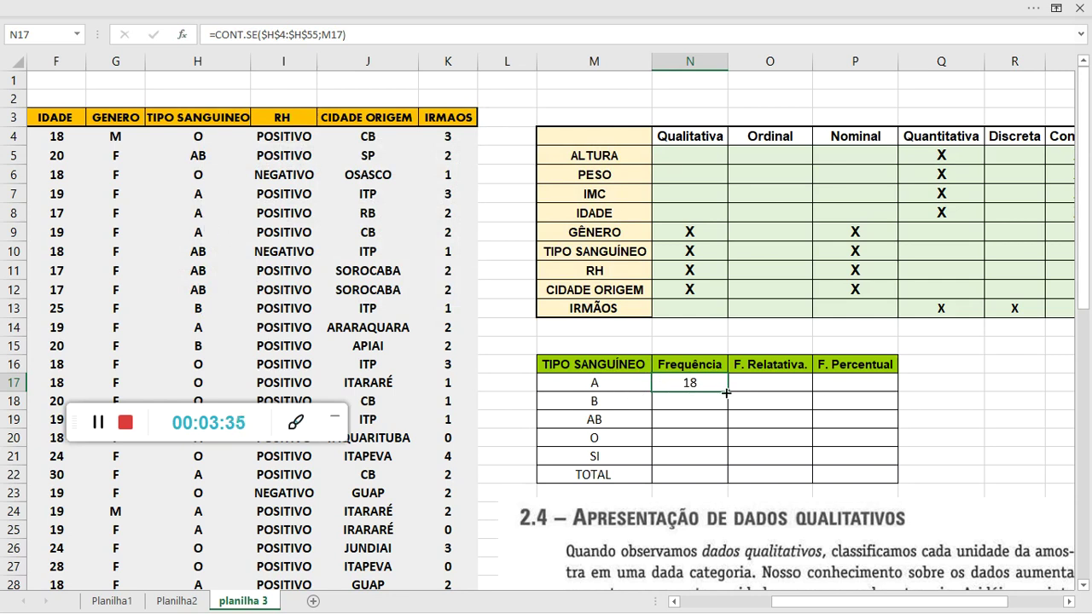
left_click_drag(727, 393, 722, 458)
left_click(819, 427)
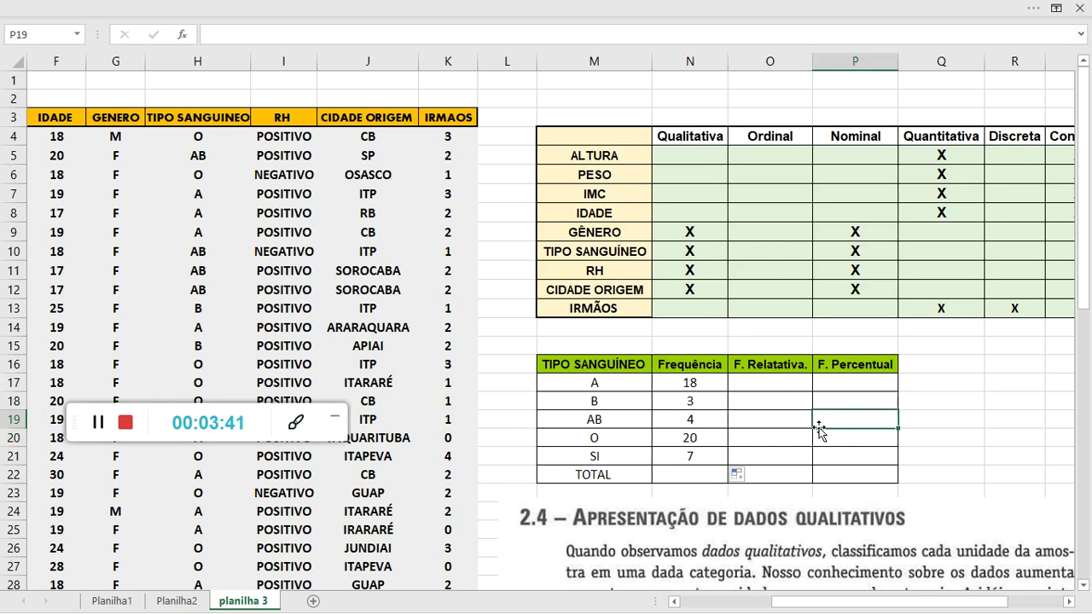
Step: Try to calculate the Frequência total in N22 with SOMA over the blood-type data H4:H55
left_click(701, 474)
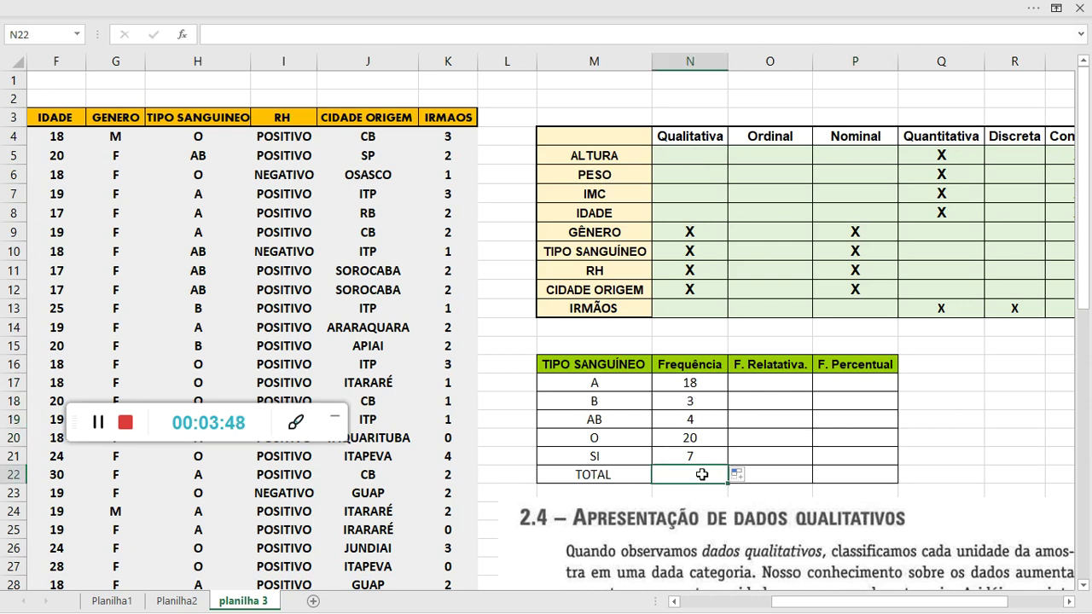
type("=SOMA")
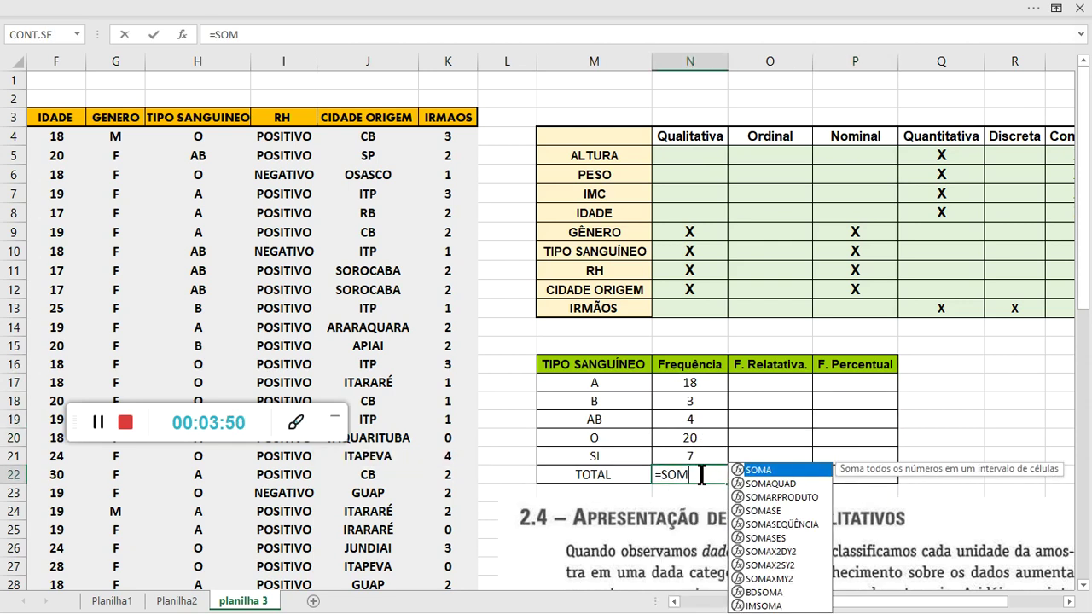
double_click(756, 471)
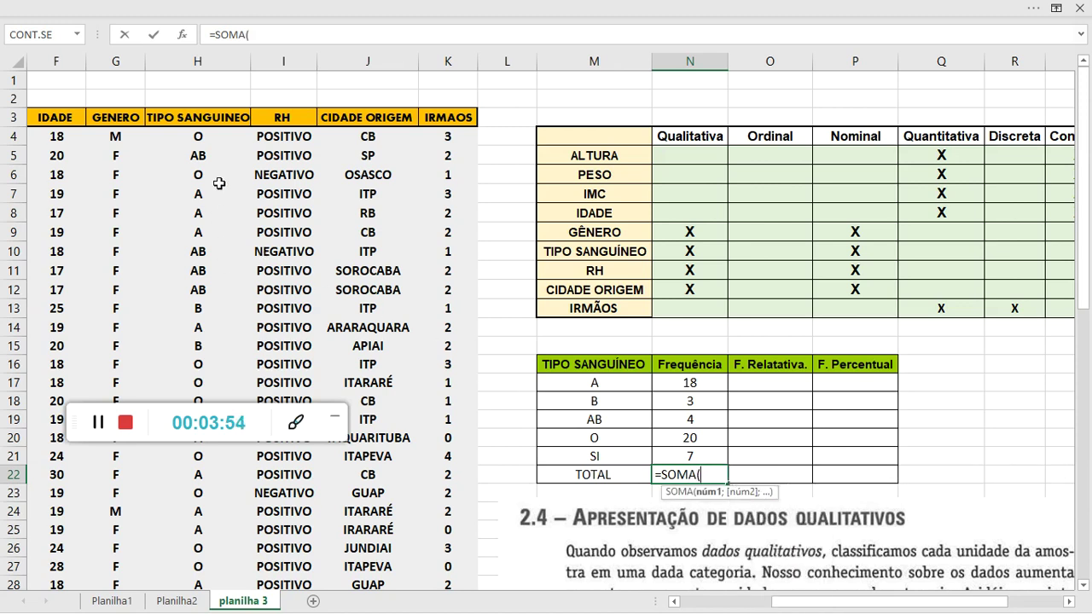
left_click_drag(215, 141, 215, 556)
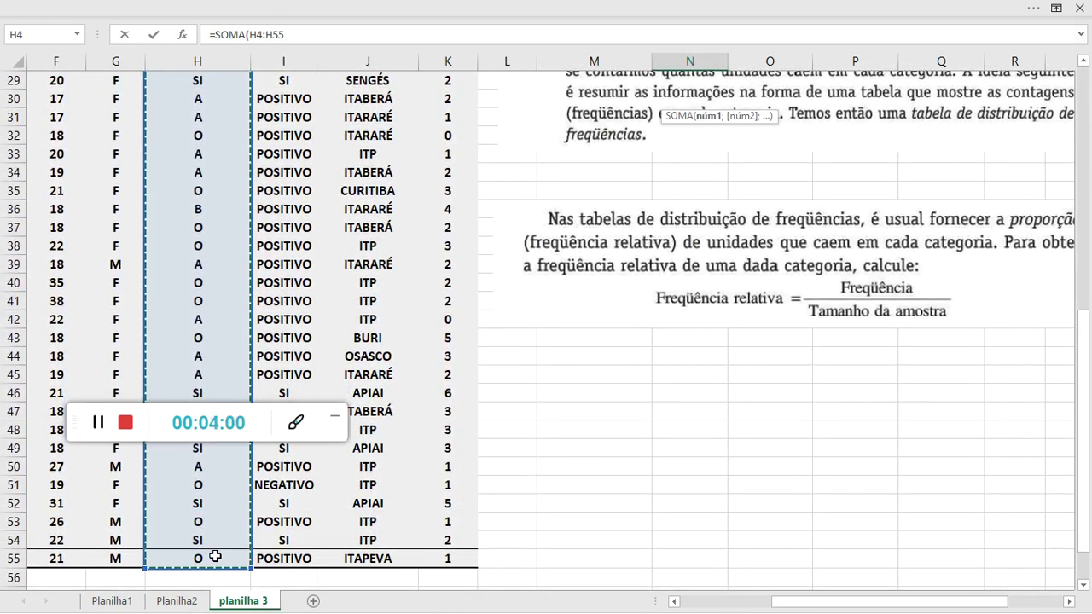
key("Return")
scroll(744, 484, "up", 7)
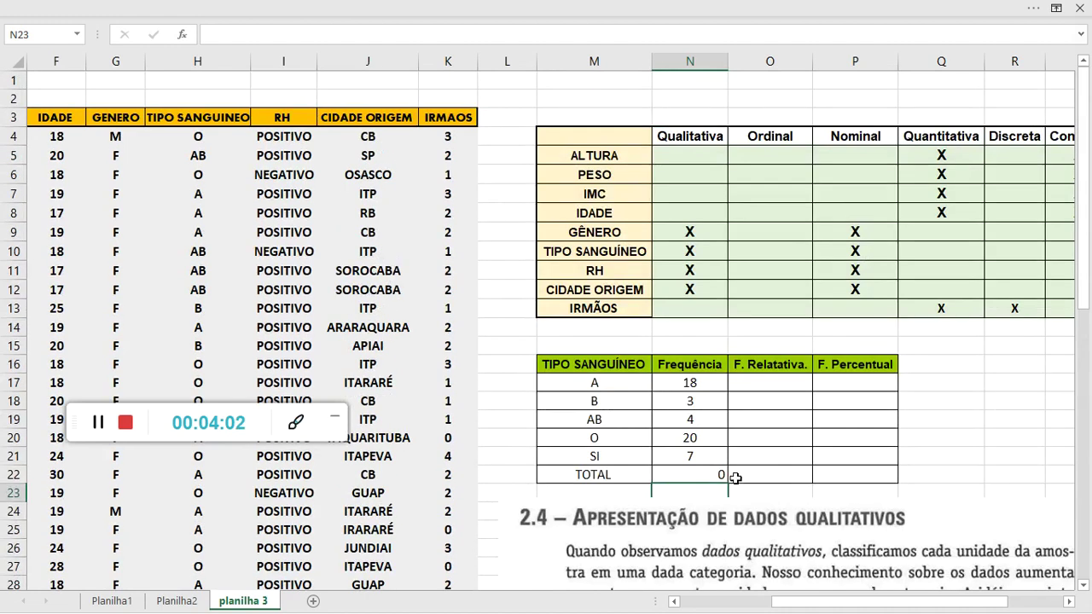
Step: Replace the formula in the TOTAL cell N22 with a SOMA of the frequencies in N17:N21
left_click(680, 471)
double_click(679, 467)
key("Escape")
type("=SOMA")
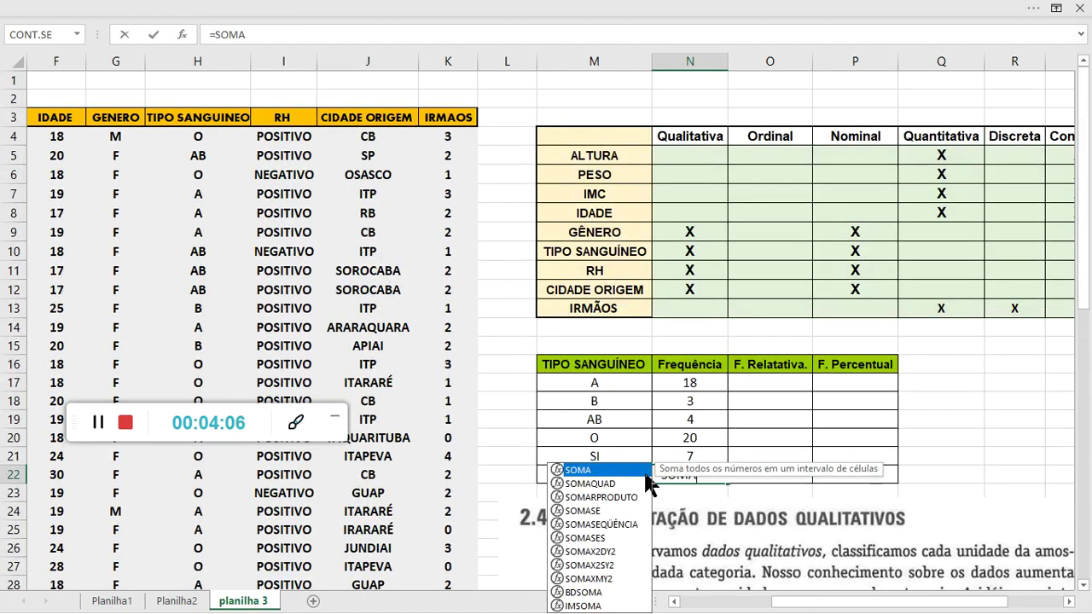
double_click(638, 474)
left_click_drag(710, 385, 703, 448)
key("Return")
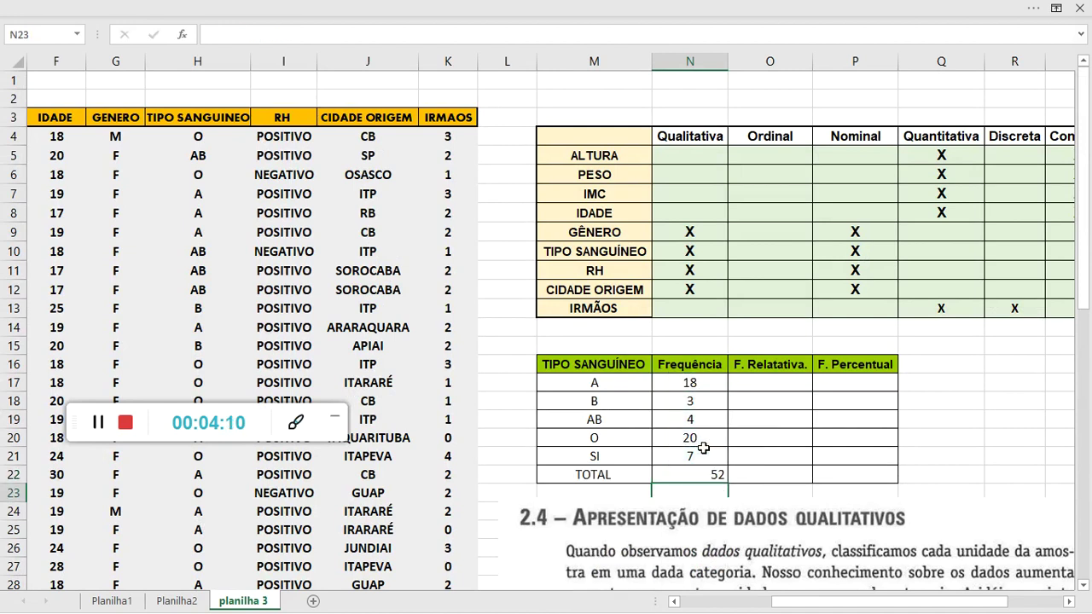
left_click_drag(1083, 256, 1084, 274)
left_click_drag(698, 346, 706, 436)
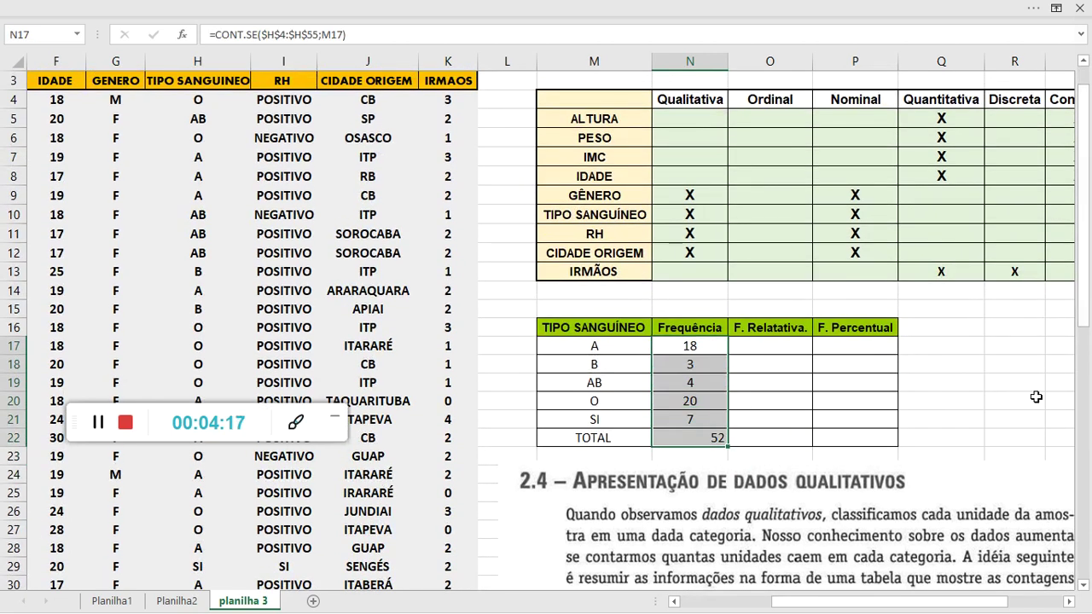
left_click(1035, 396)
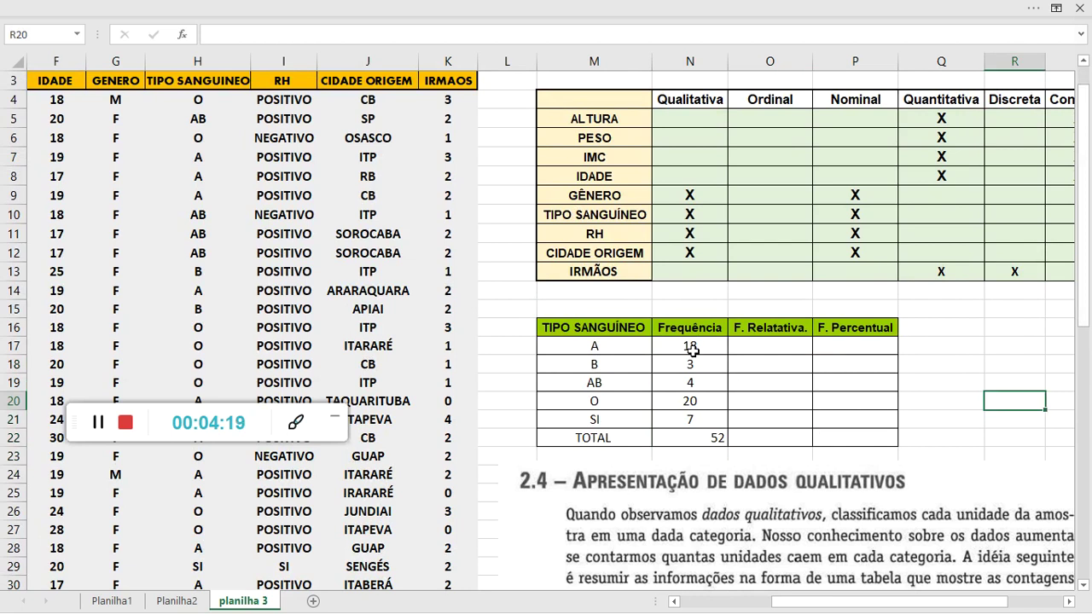
Step: Calculate the F. Relativa of blood type A in O17 as its frequency divided by the total, =N17/N22
scroll(704, 379, "down", 3)
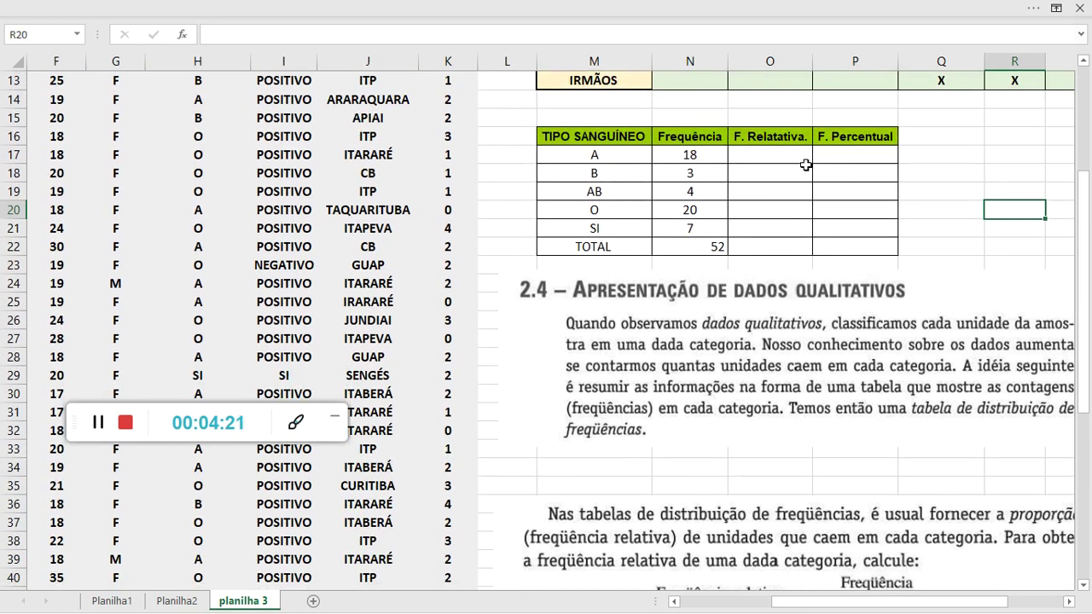
scroll(799, 206, "down", 3)
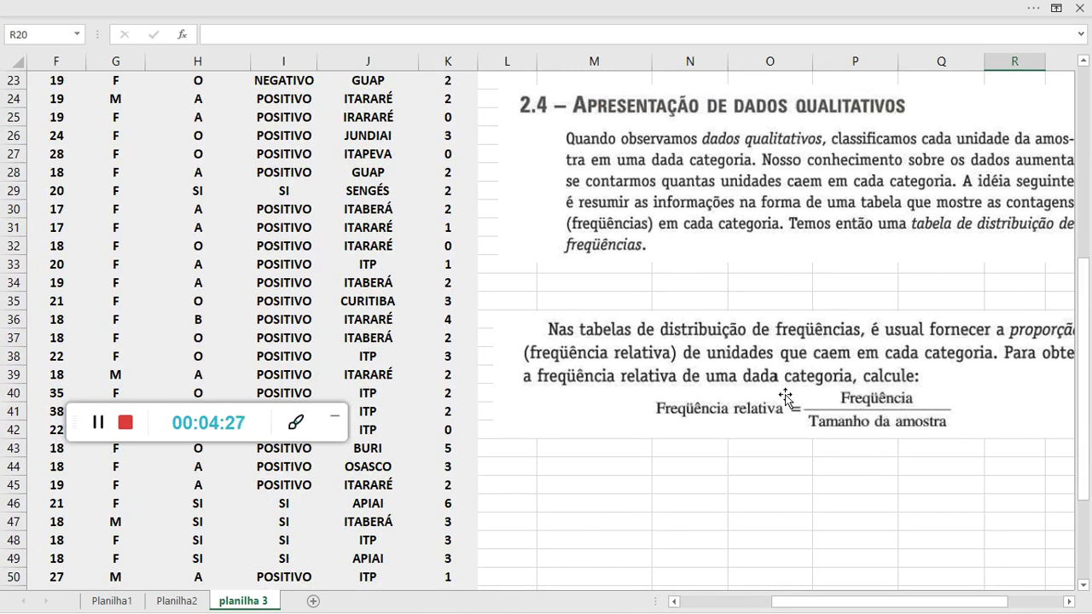
scroll(778, 391, "up", 3)
left_click(776, 154)
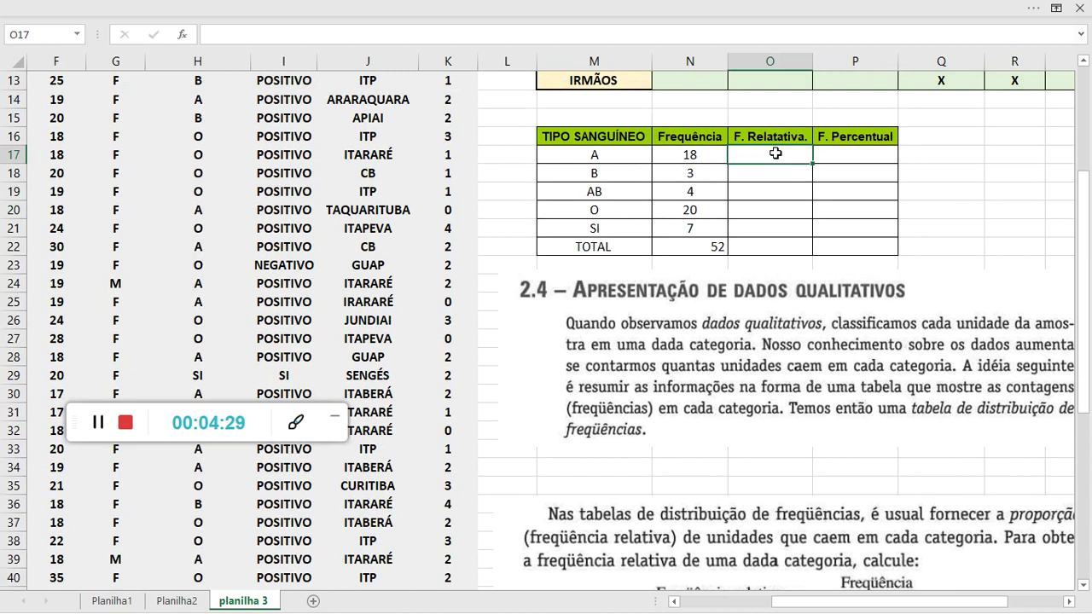
type("=")
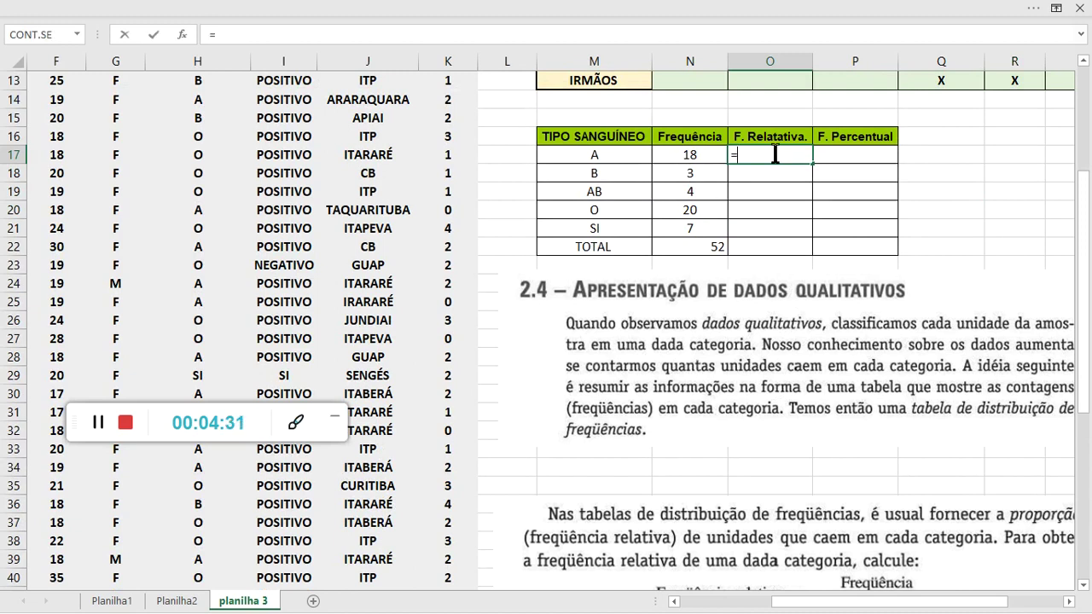
left_click(704, 154)
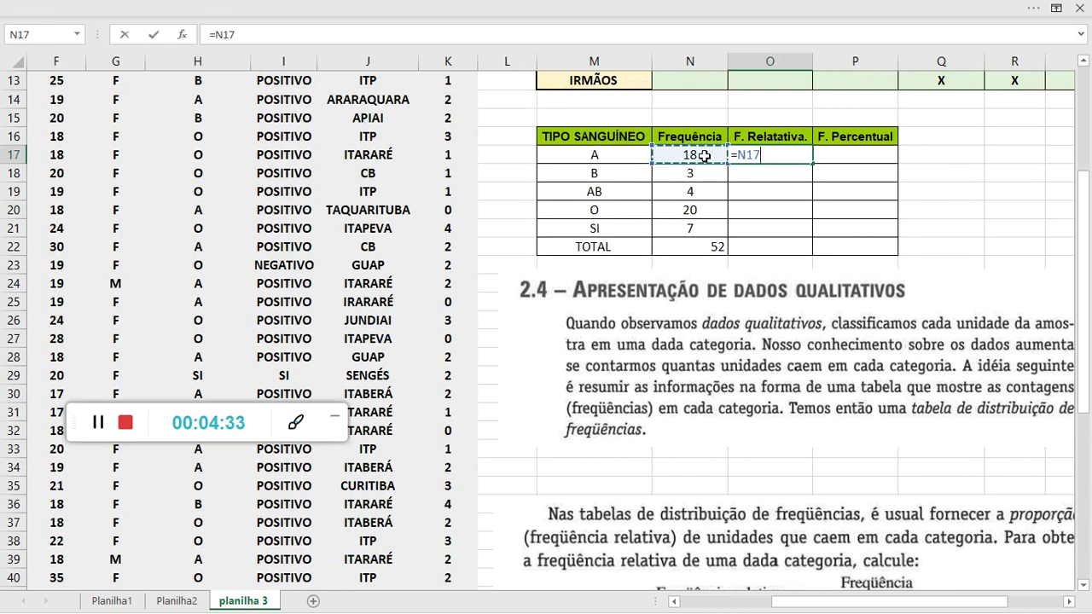
type("/")
left_click(707, 249)
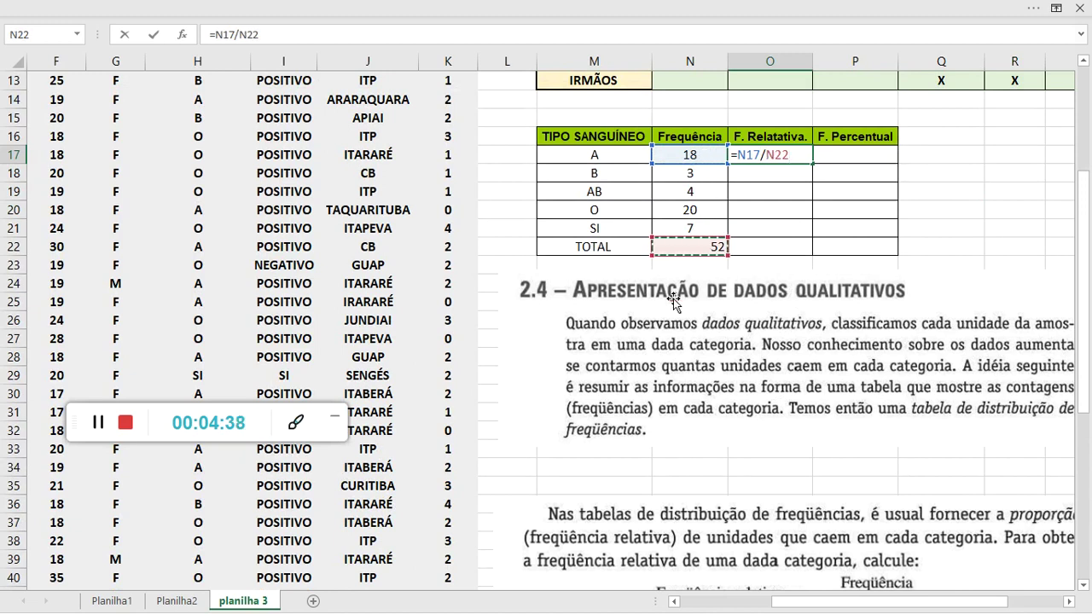
key("Return")
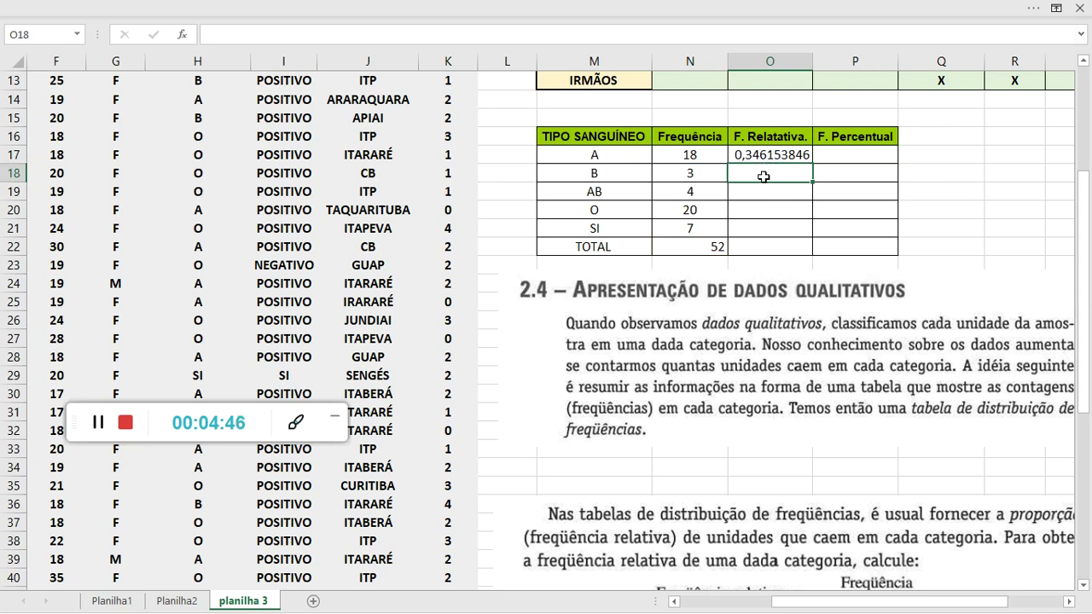
Step: Calculate the relative frequency of blood type B in O18 with the formula =N18/N22
type("=")
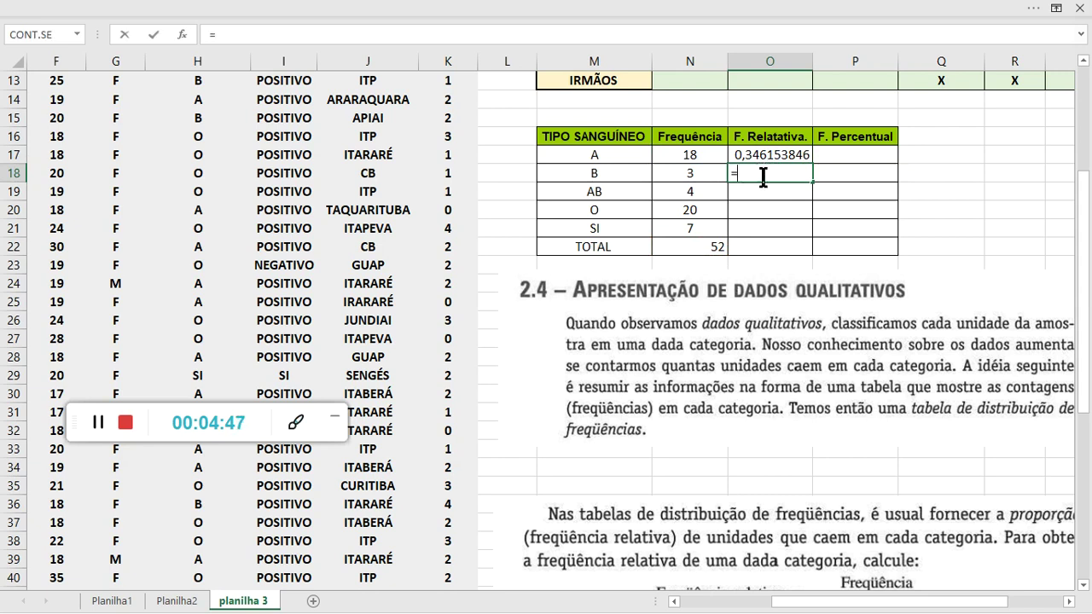
left_click(700, 174)
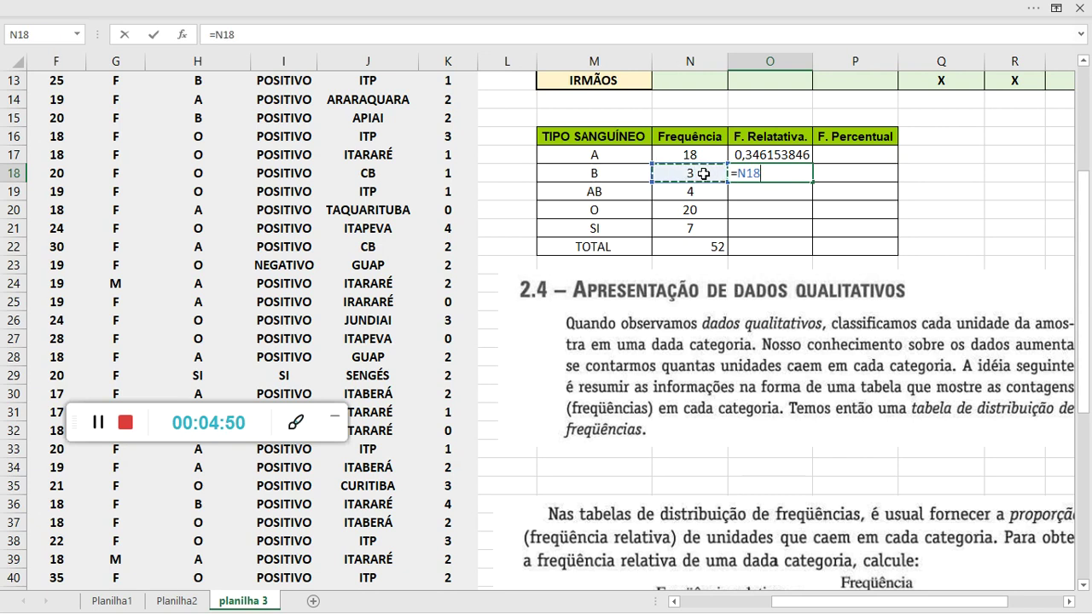
type("/")
left_click(695, 247)
key("Return")
key("Return")
Step: Calculate the relative frequency of blood type AB in O19 with the formula =N19/N22
double_click(755, 192)
type("=")
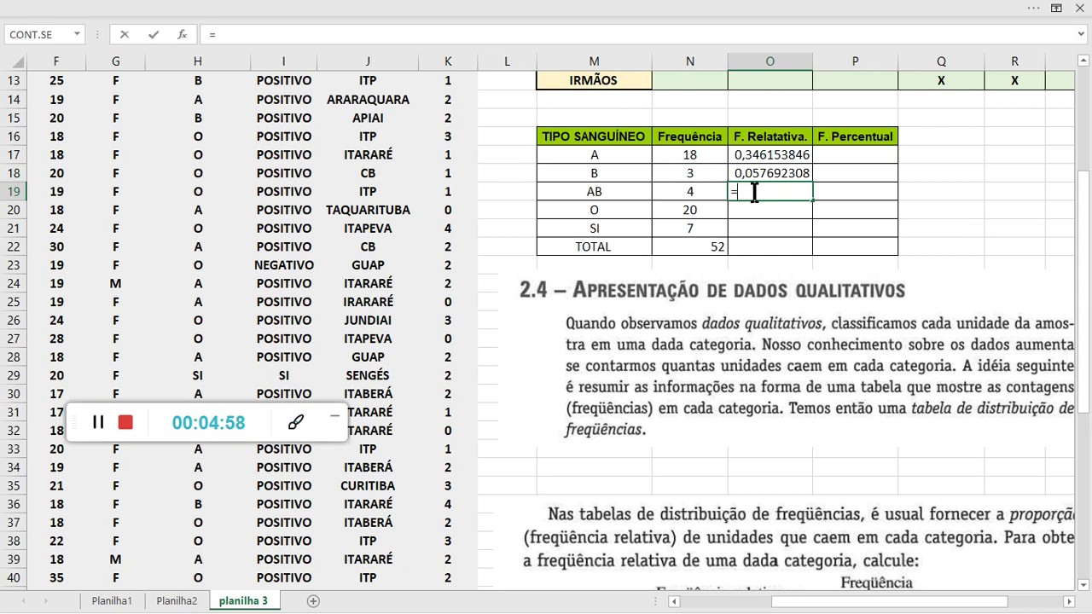
left_click(707, 193)
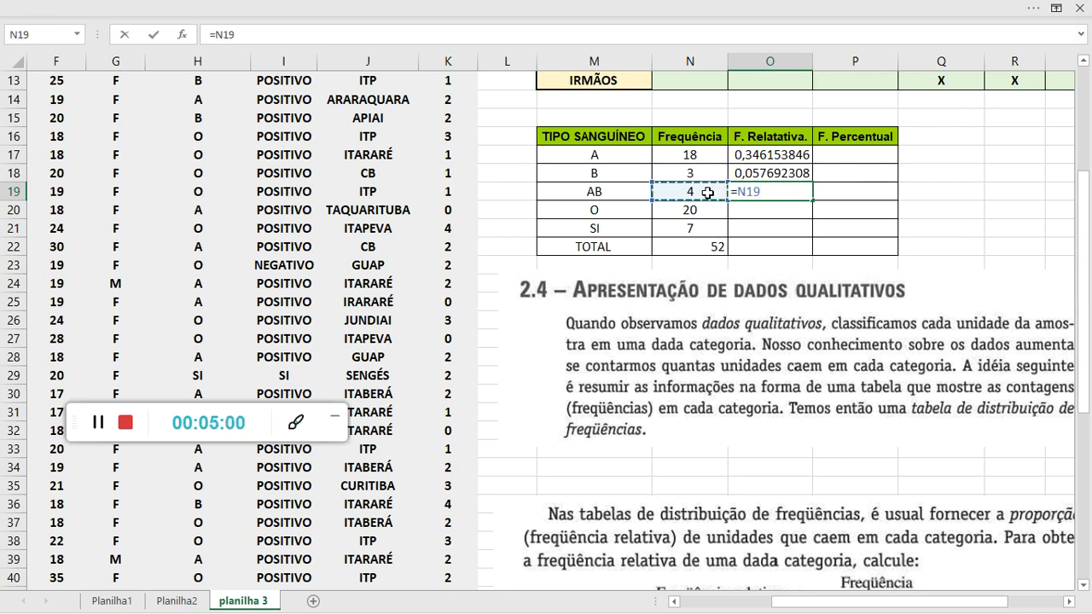
type("/")
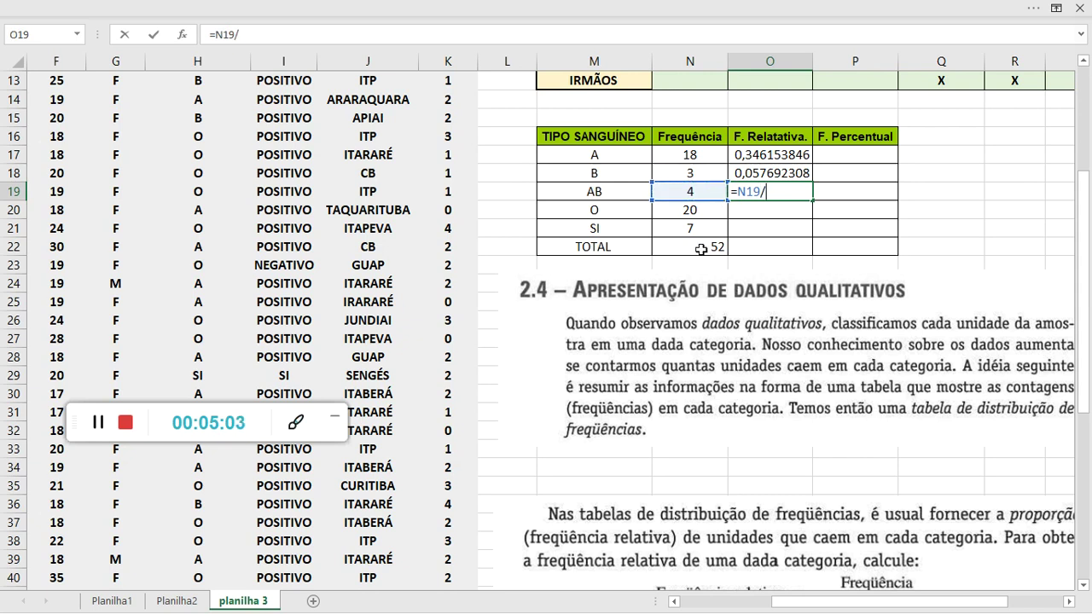
left_click(701, 249)
key("Return")
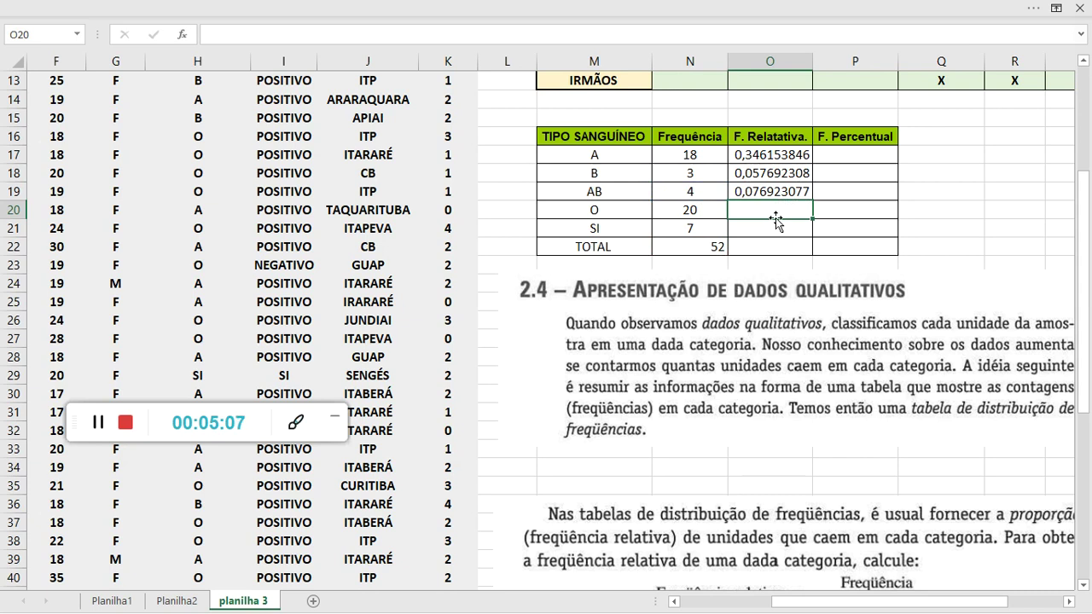
Step: Calculate the relative frequency of blood type O in O20 with the formula =N20/N22
type("=")
left_click(687, 216)
type("/")
left_click(707, 249)
key("Return")
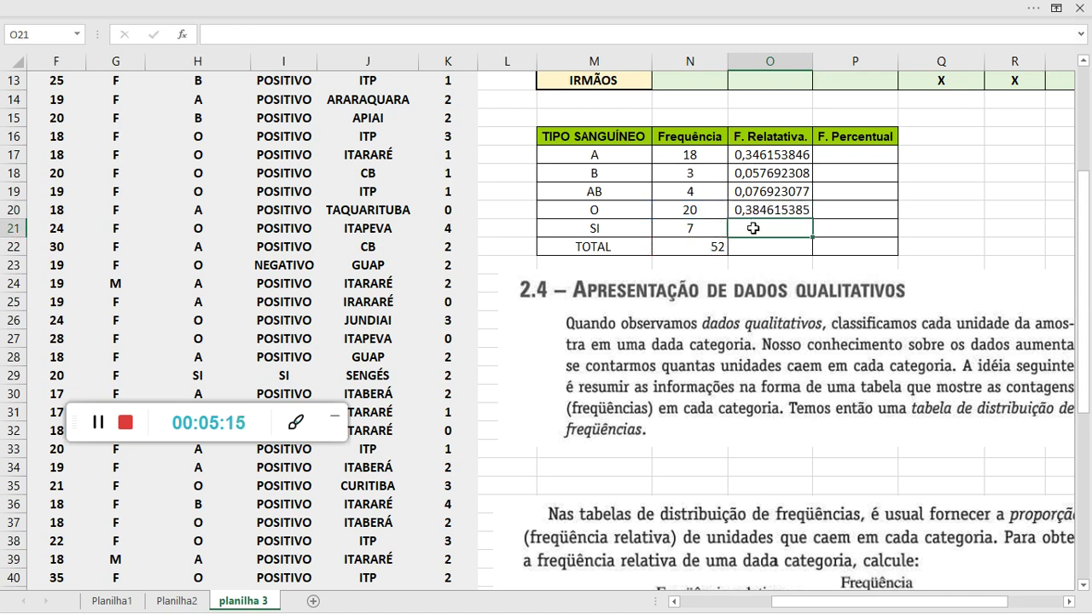
Step: Calculate the relative frequency of the SI category in O21 with the formula =N21/N22
type("=")
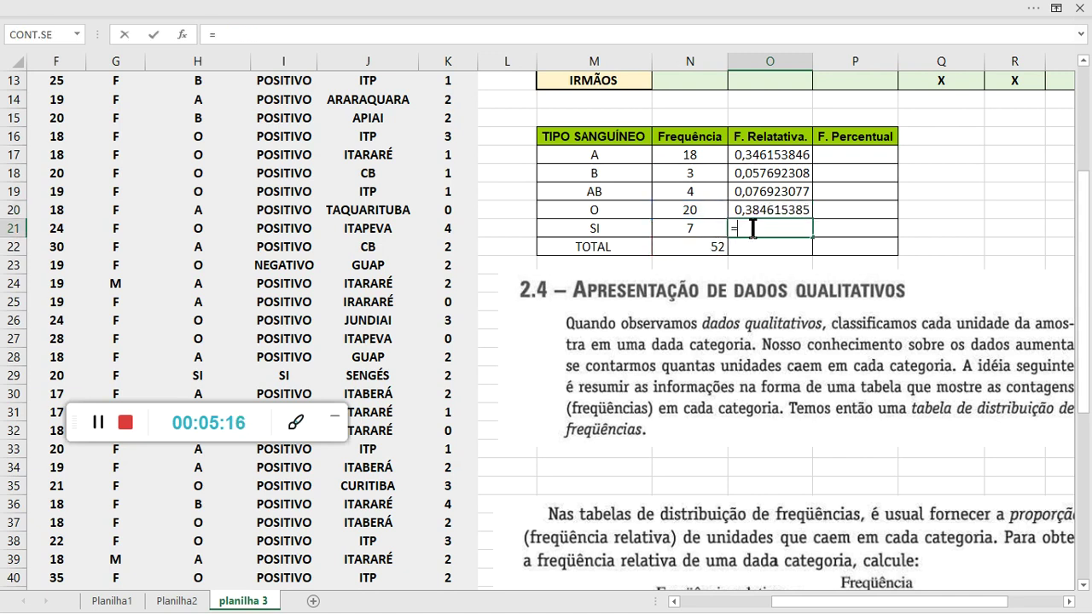
left_click(695, 230)
type("/")
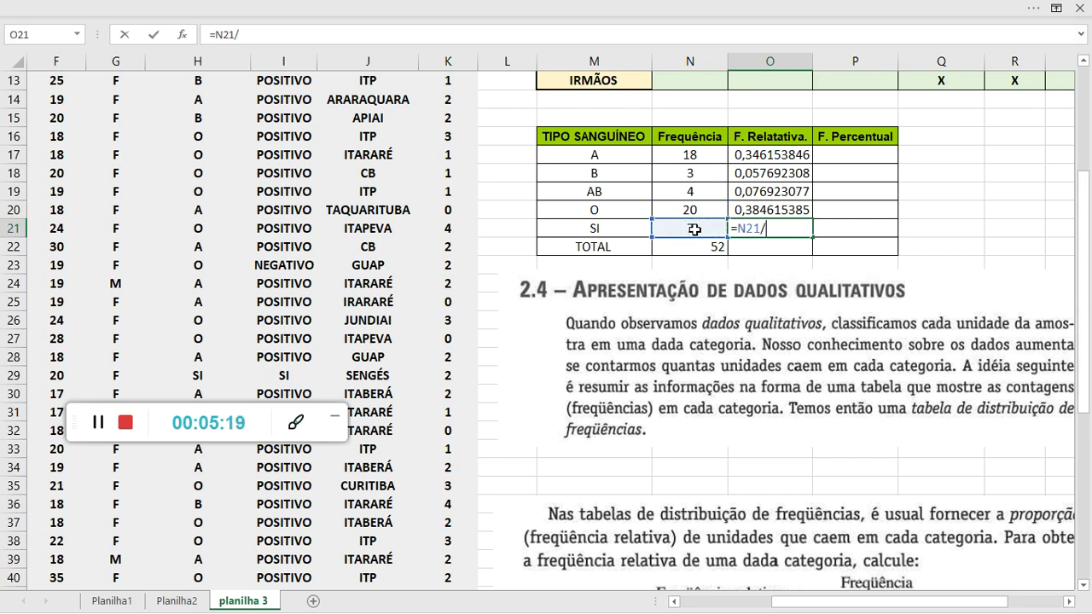
left_click(696, 246)
key("Return")
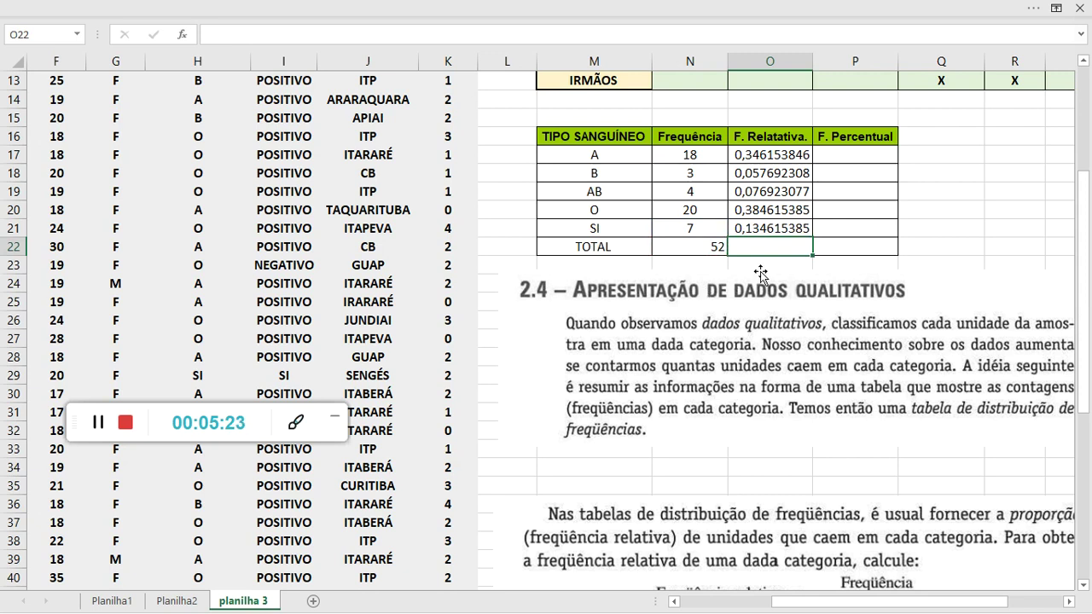
Step: Total the relative frequencies in O22 with a SOMA over O17:O21
type("=SI,")
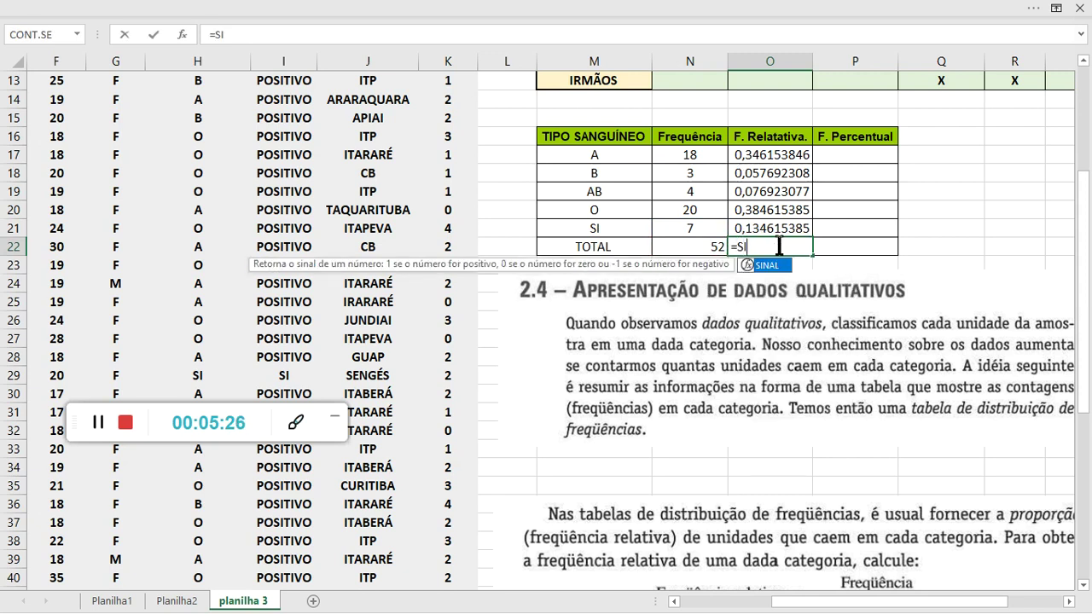
key("BackSpace")
key("BackSpace")
type("OMA")
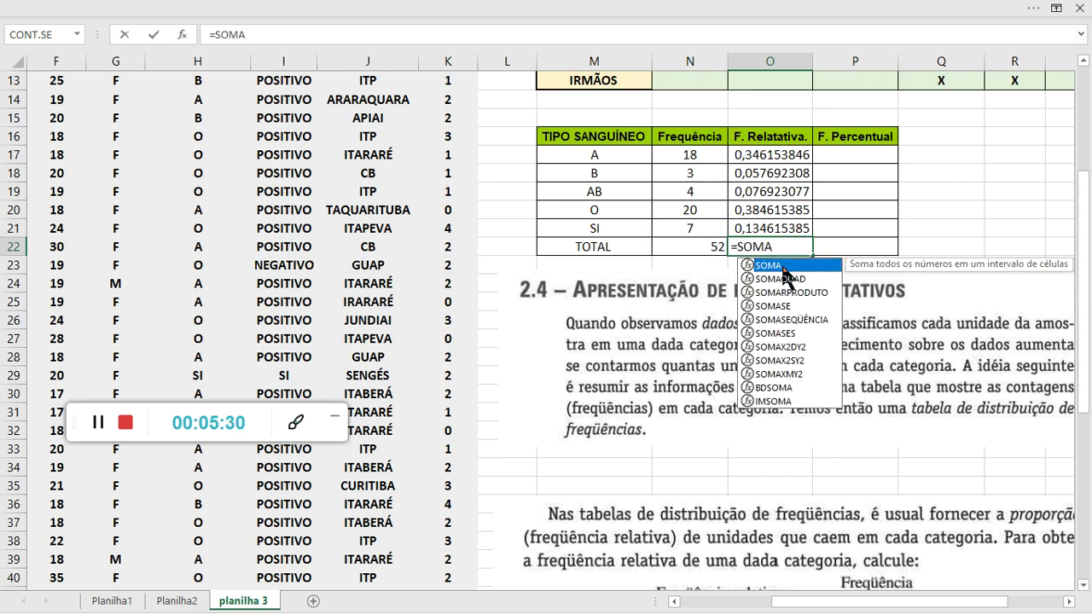
double_click(783, 266)
left_click_drag(776, 156, 764, 223)
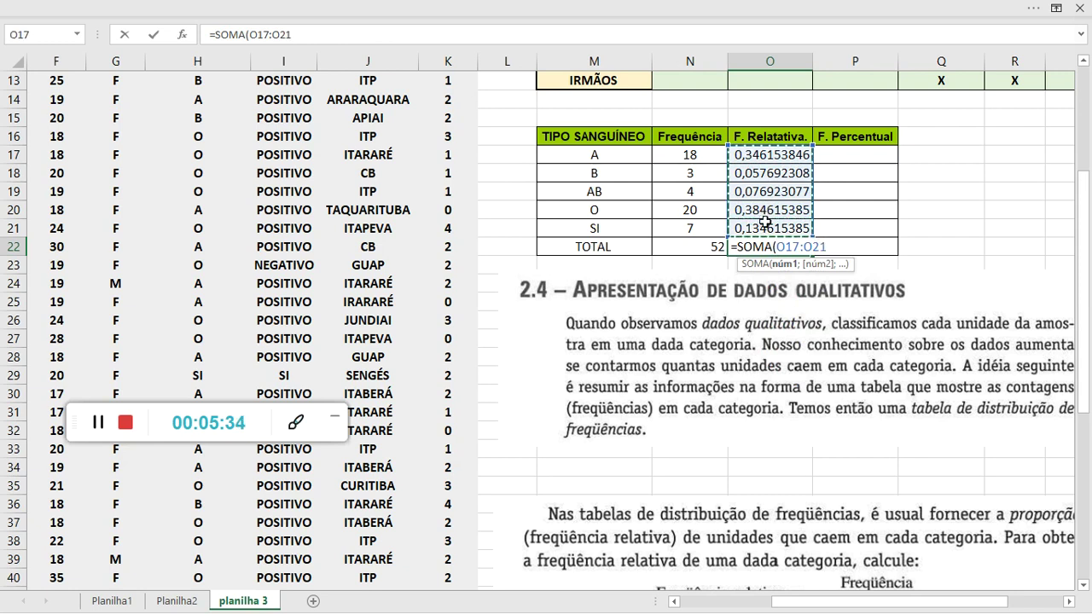
key("Return")
Step: Fill the F. Percentual cell P17 for blood type A with a reference to its relative frequency, =O17
double_click(844, 156)
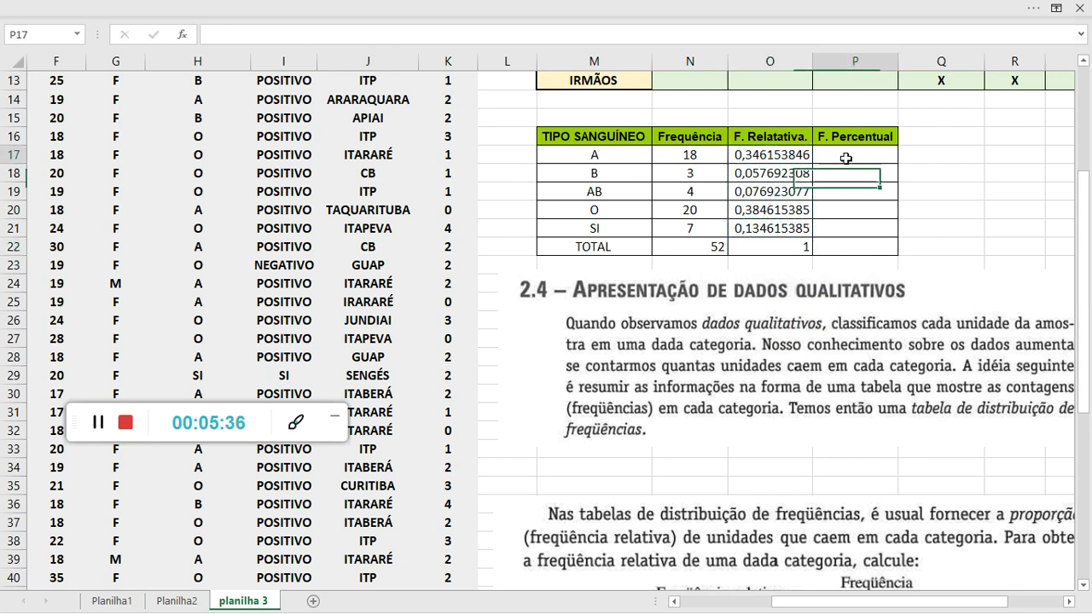
type("=")
left_click(764, 154)
key("Return")
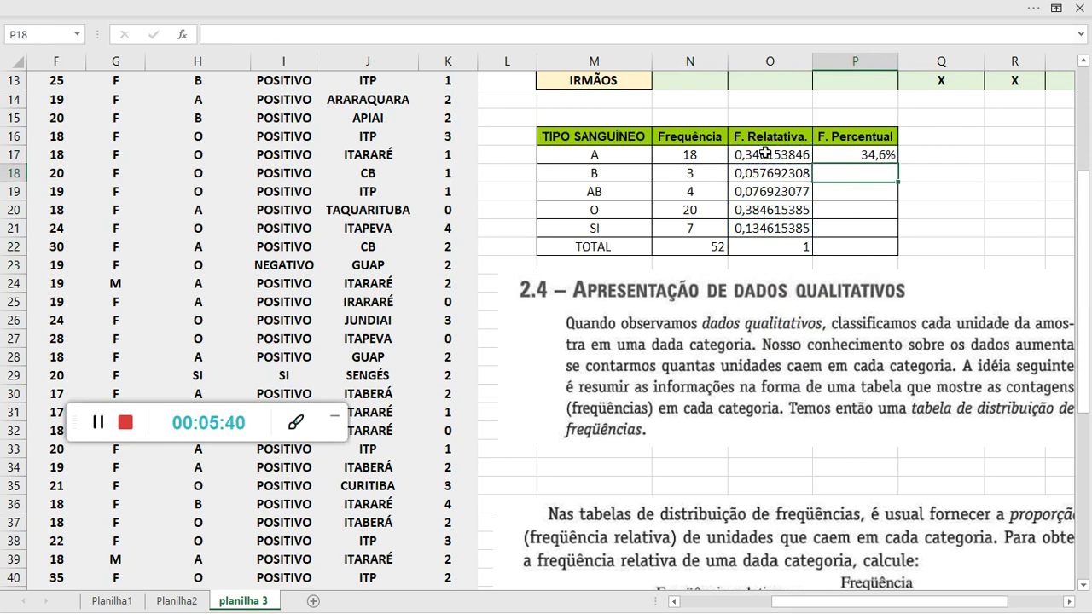
left_click(866, 156)
left_click(874, 174)
left_click(889, 143)
left_click(887, 153)
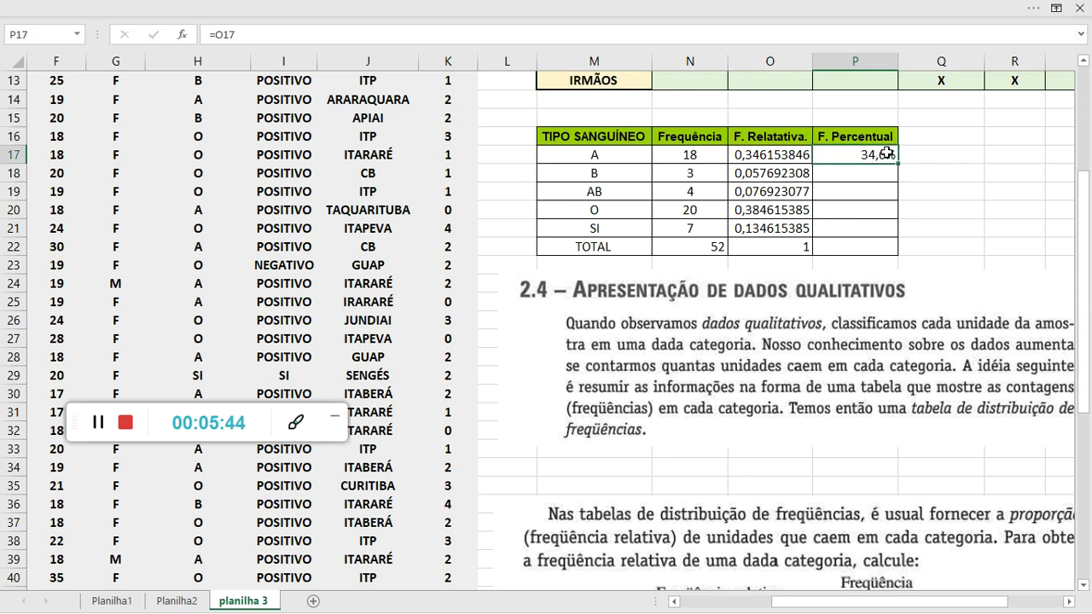
Step: Fill the F. Percentual cells for blood types B and AB with =O18 in P18 and =O19 in P19
left_click(846, 177)
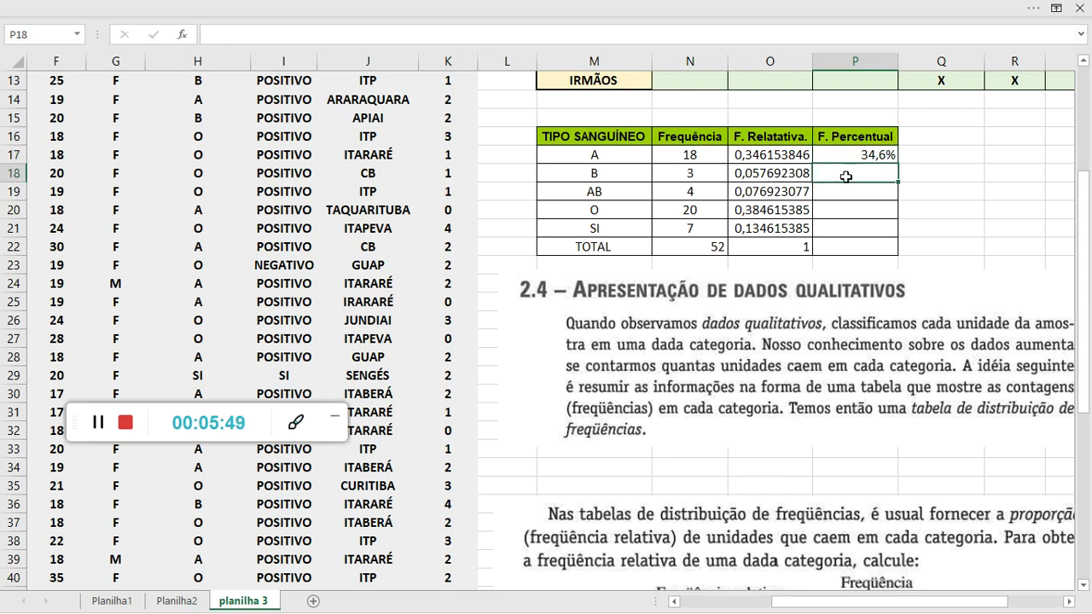
type("=")
left_click(776, 174)
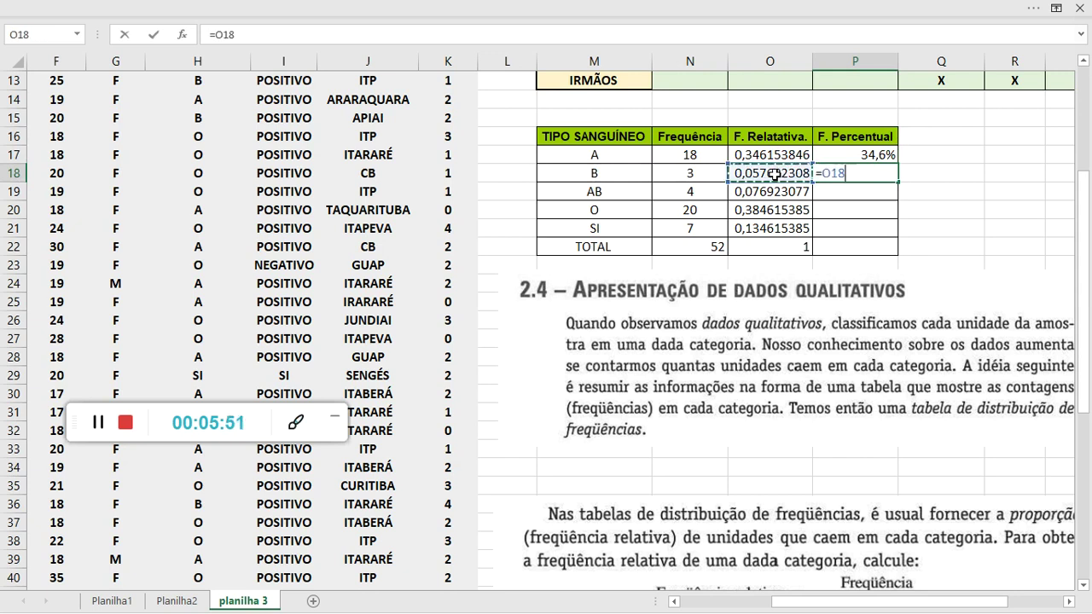
key("Return")
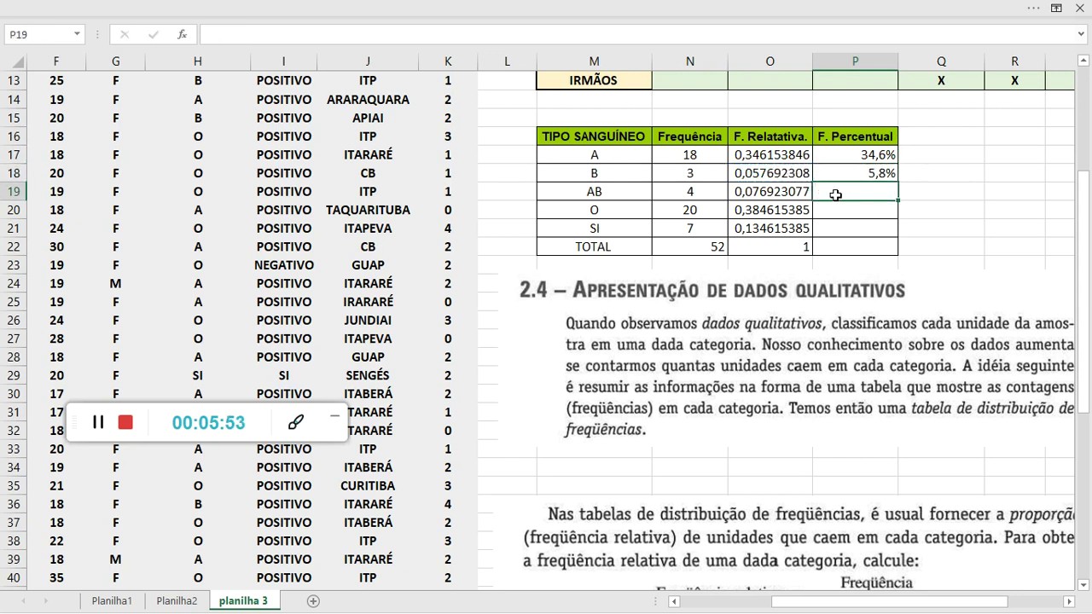
type("=")
left_click(789, 191)
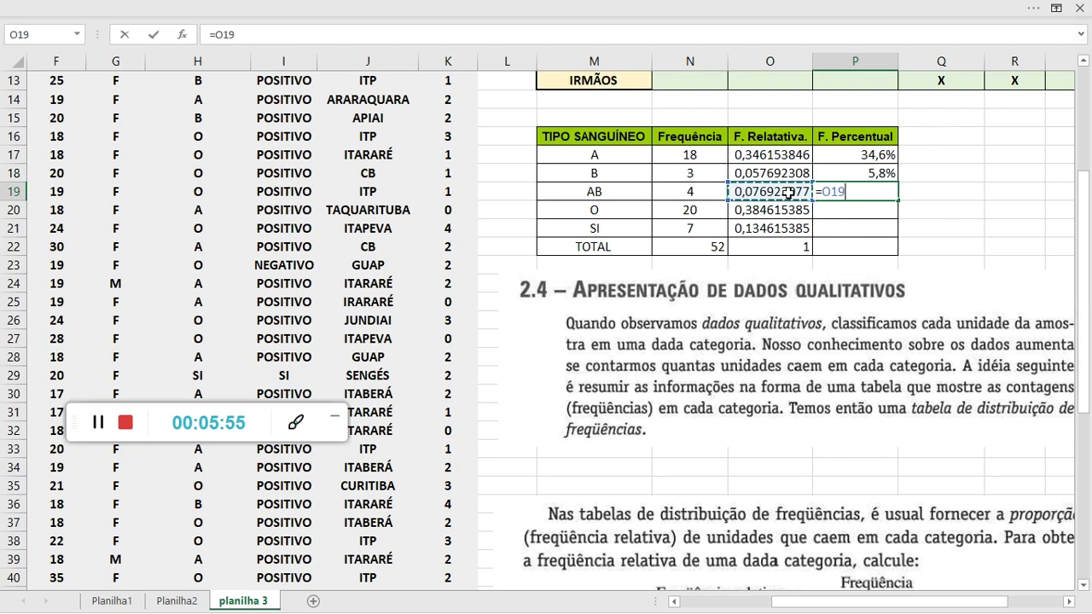
key("Return")
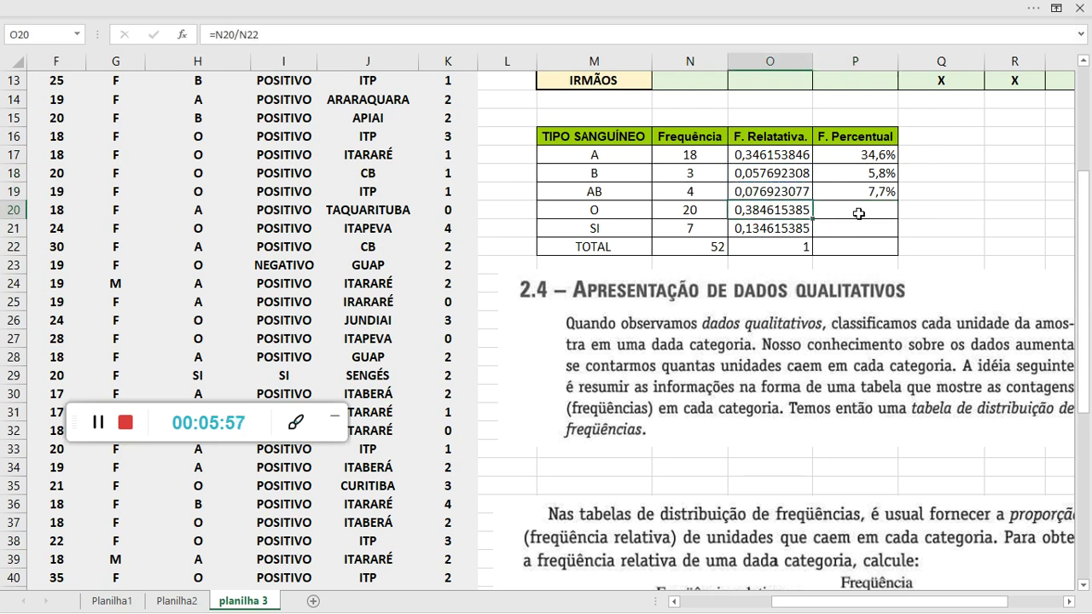
Step: Fill the F. Percentual cells for blood type O and SI with =O20 in P20 and =O21 in P21
type("=")
left_click(768, 209)
key("Return")
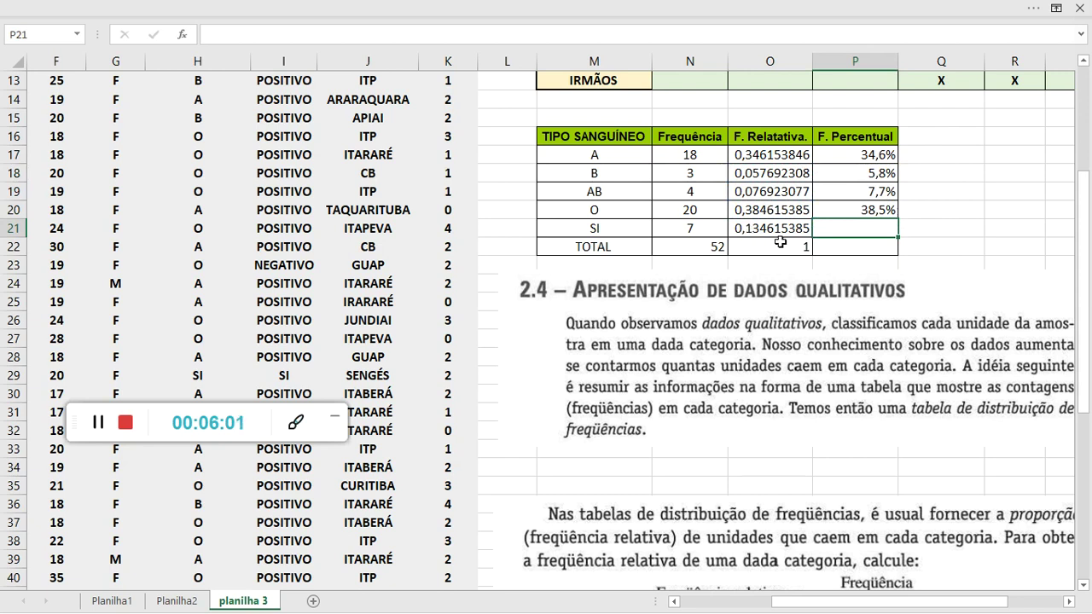
type("=")
left_click(769, 231)
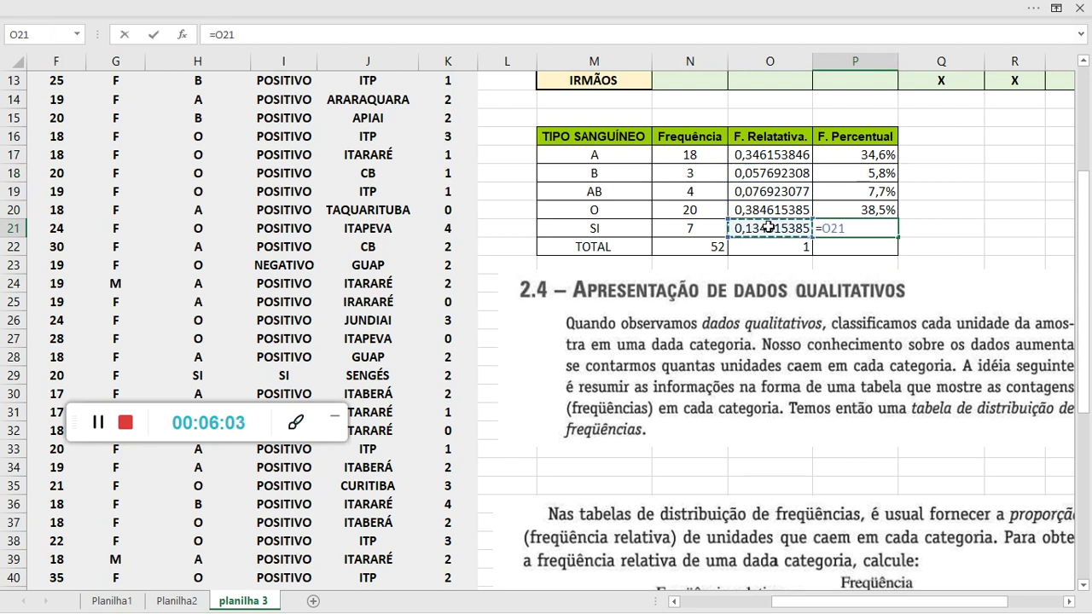
key("Return")
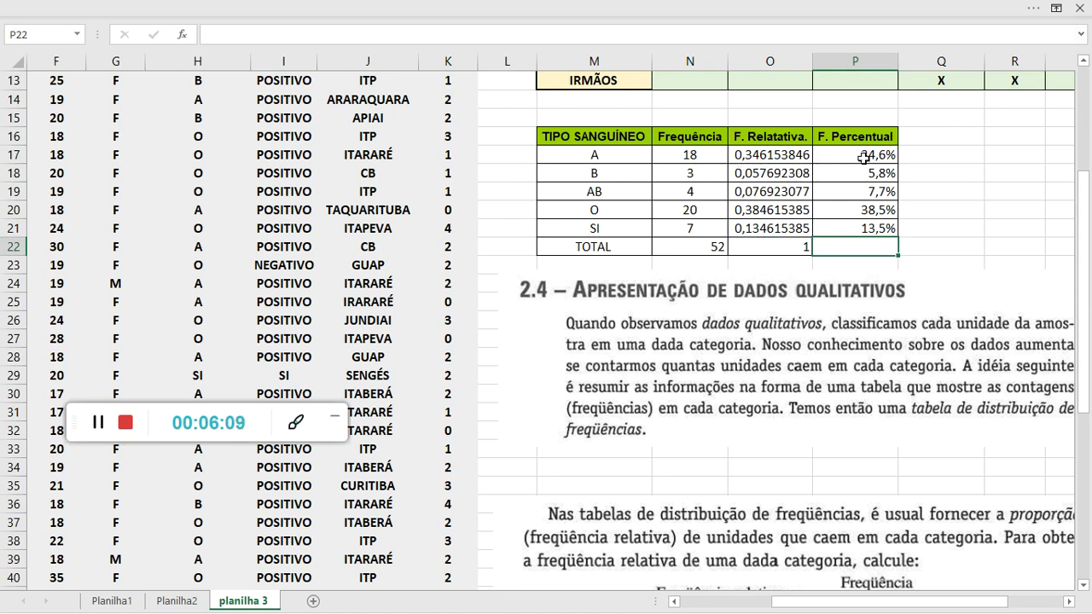
Step: Total the percentage frequencies in P22 with a SOMA over P17:P21
type("=")
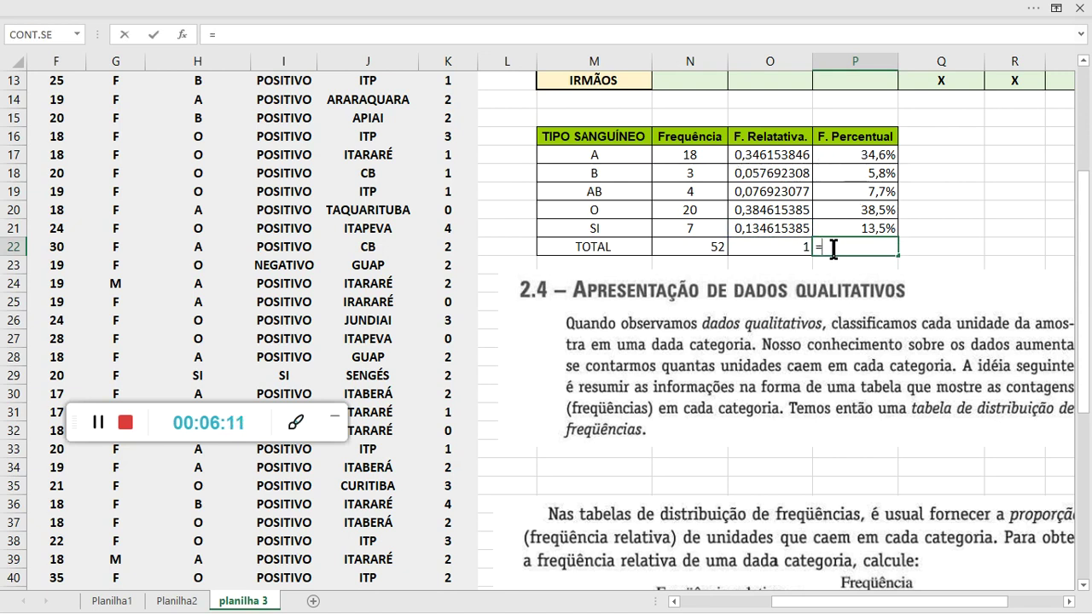
type("SOMA")
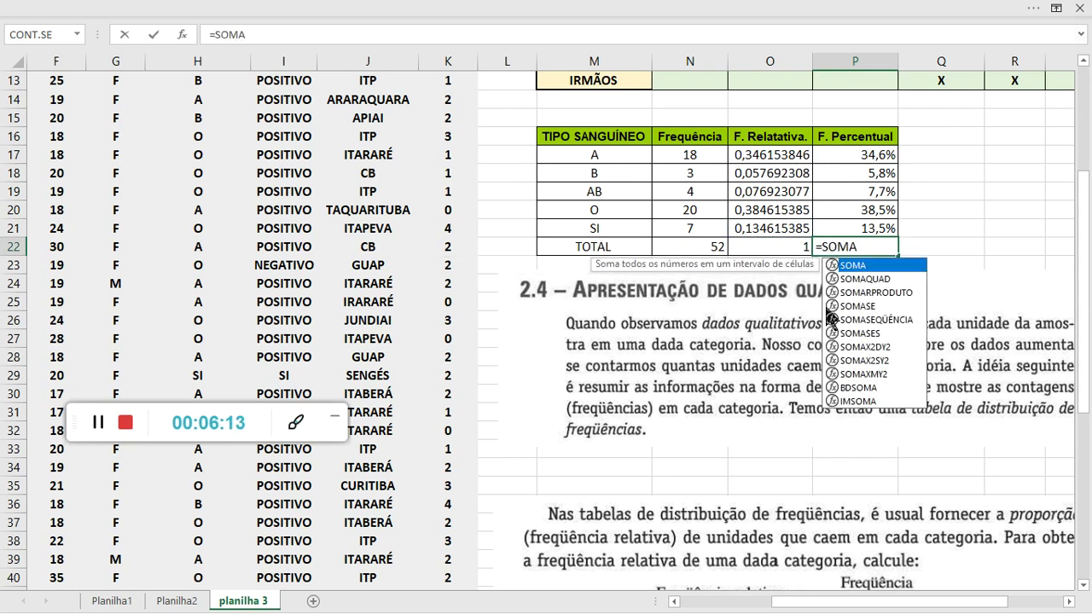
type("(")
left_click_drag(849, 153, 849, 227)
key("Return")
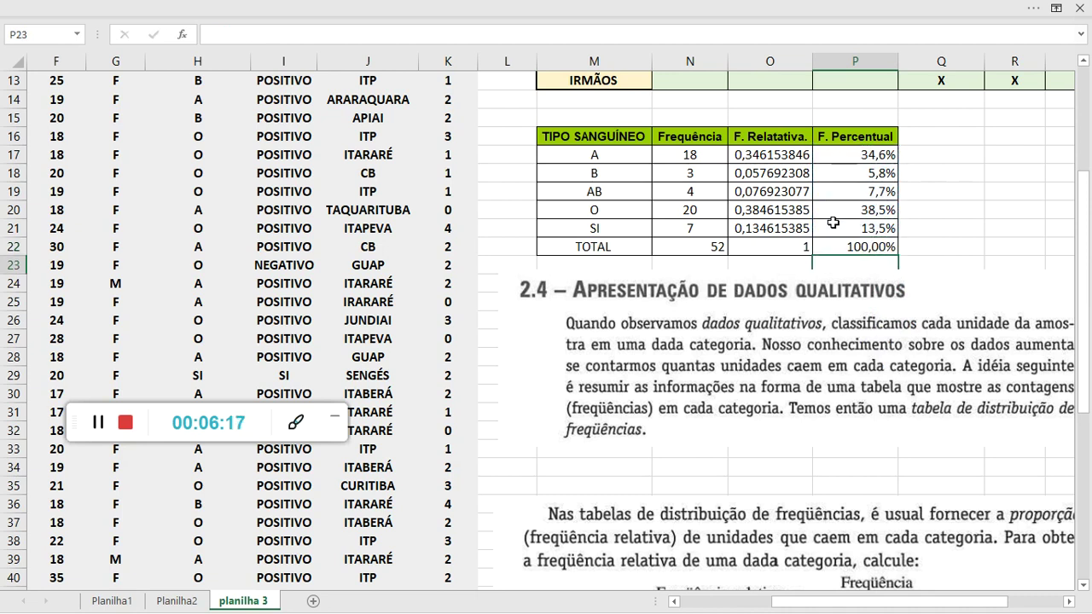
left_click(955, 224)
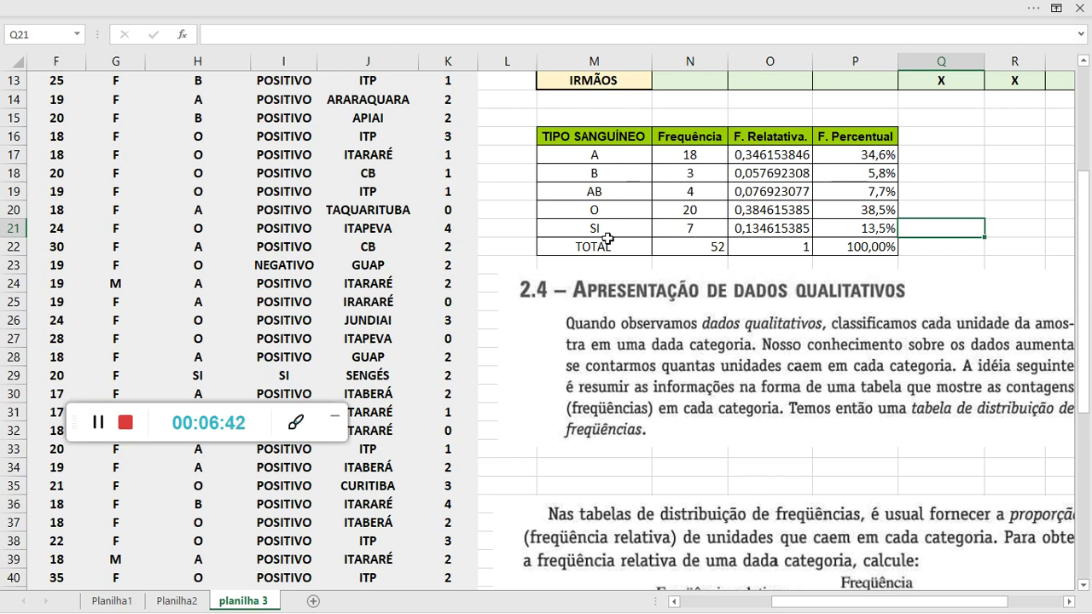
left_click(845, 157)
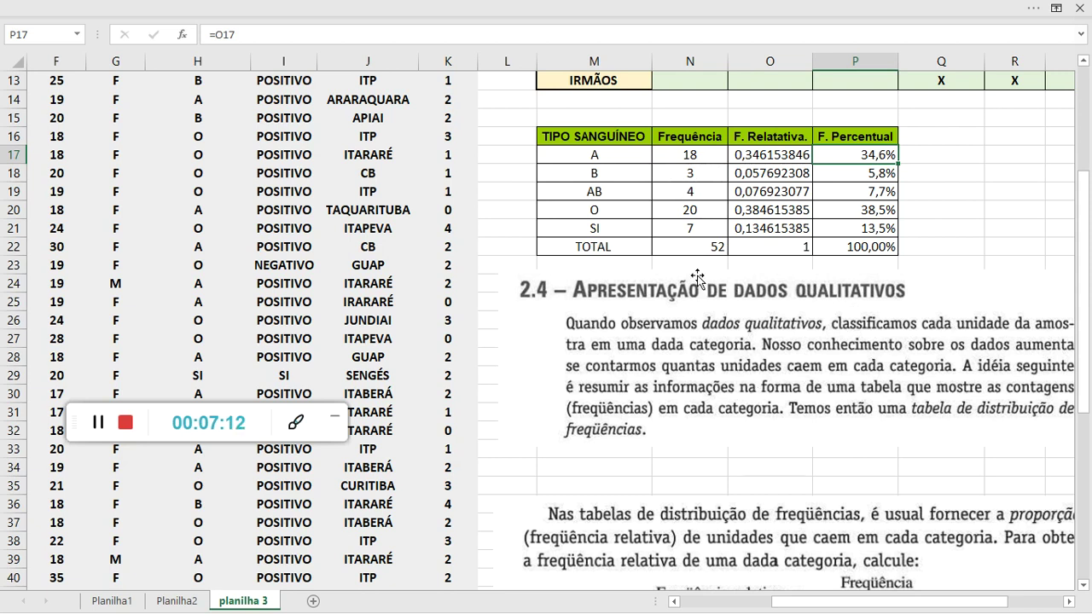
scroll(697, 277, "up", 3)
scroll(697, 277, "up", 1)
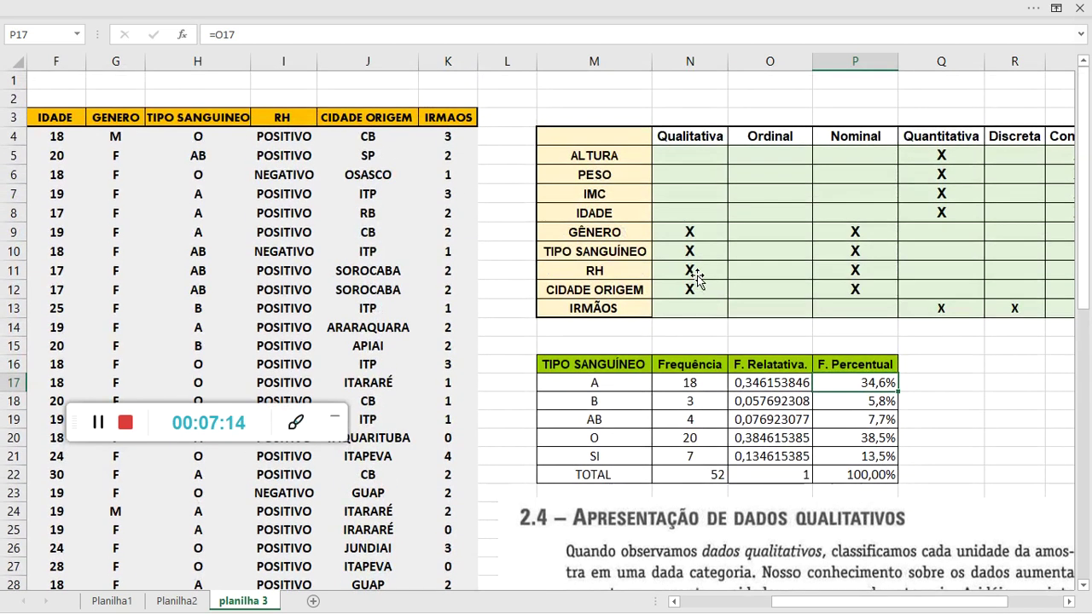
scroll(700, 338, "down", 3)
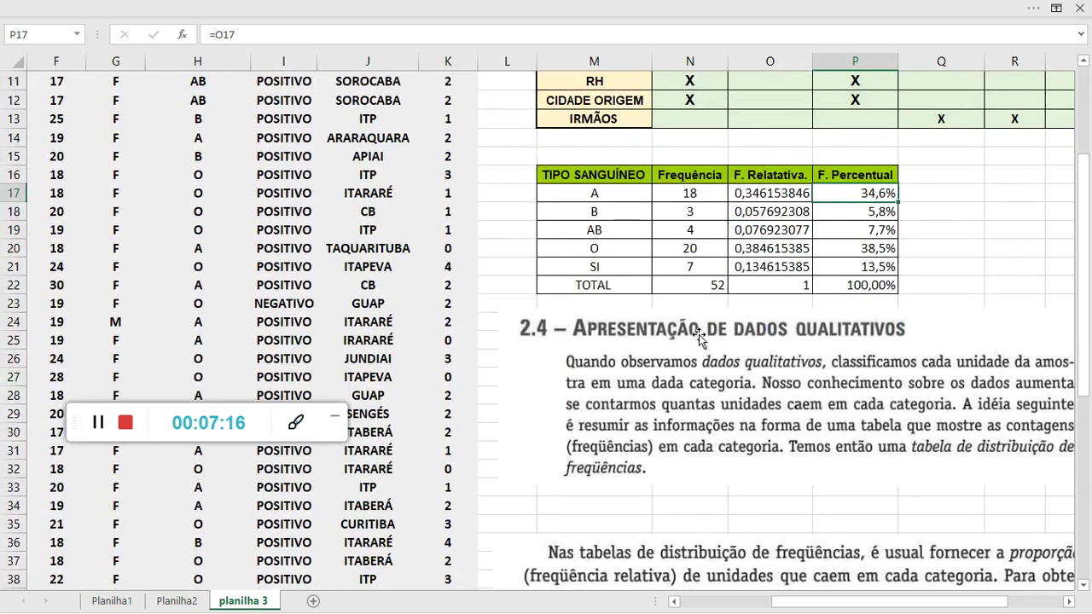